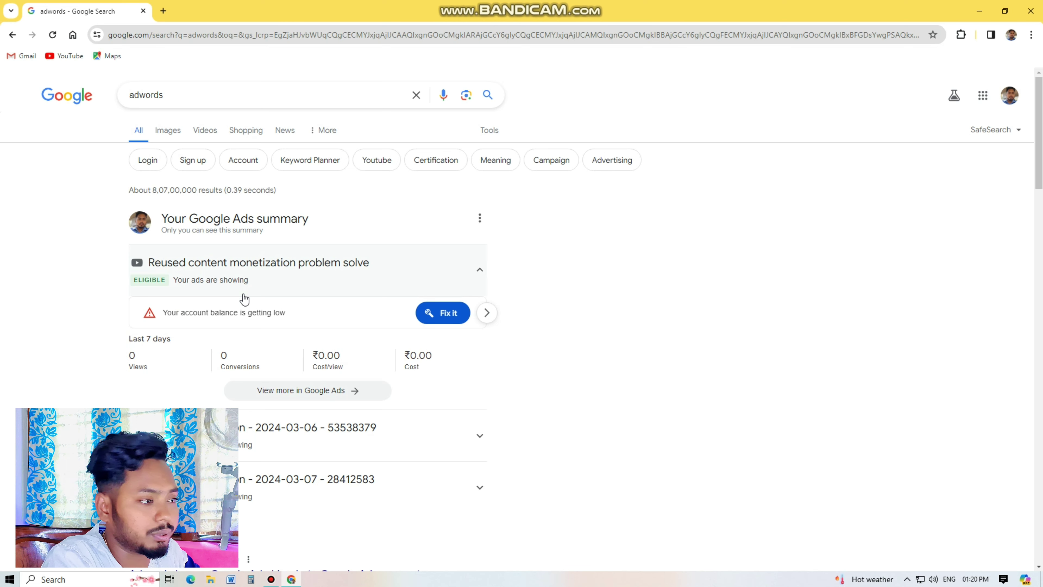
# Step: Open the Google Ads account from the ads summary in the search results
pyautogui.click(245, 299)
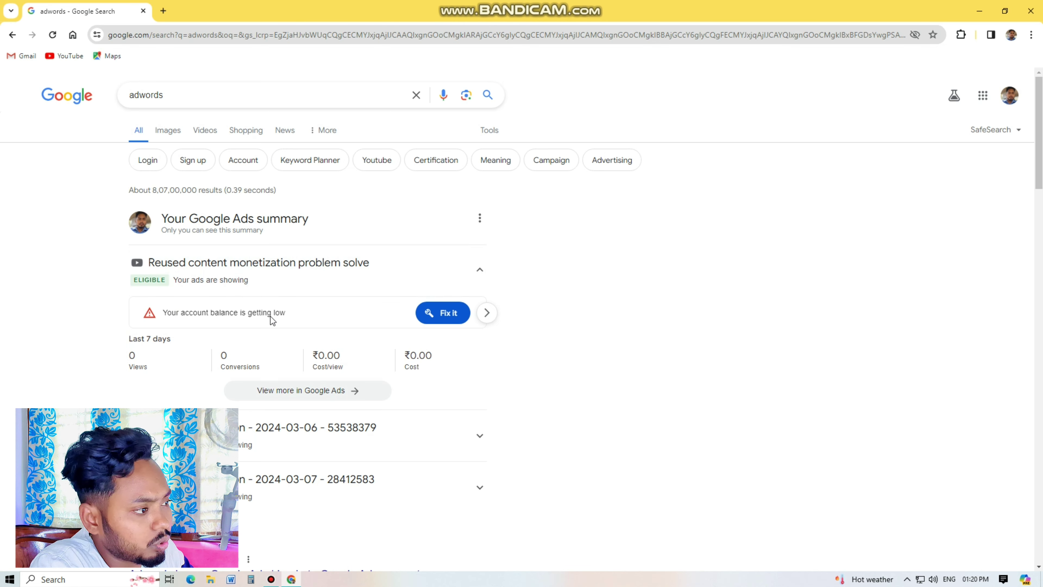
pyautogui.click(300, 392)
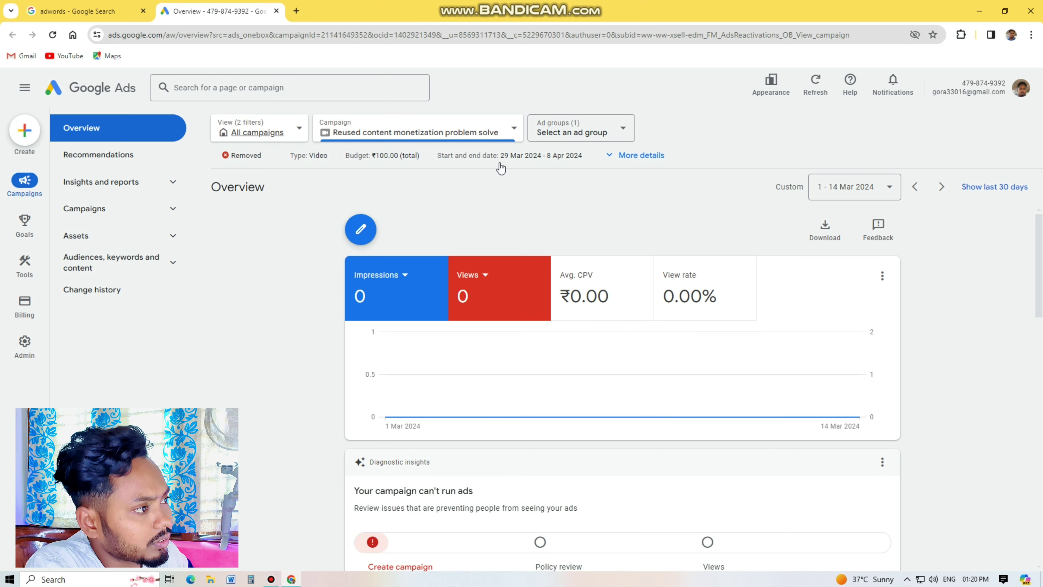
# Step: Examine the account's campaign list and the Campaigns page, and return to the Overview
pyautogui.click(514, 130)
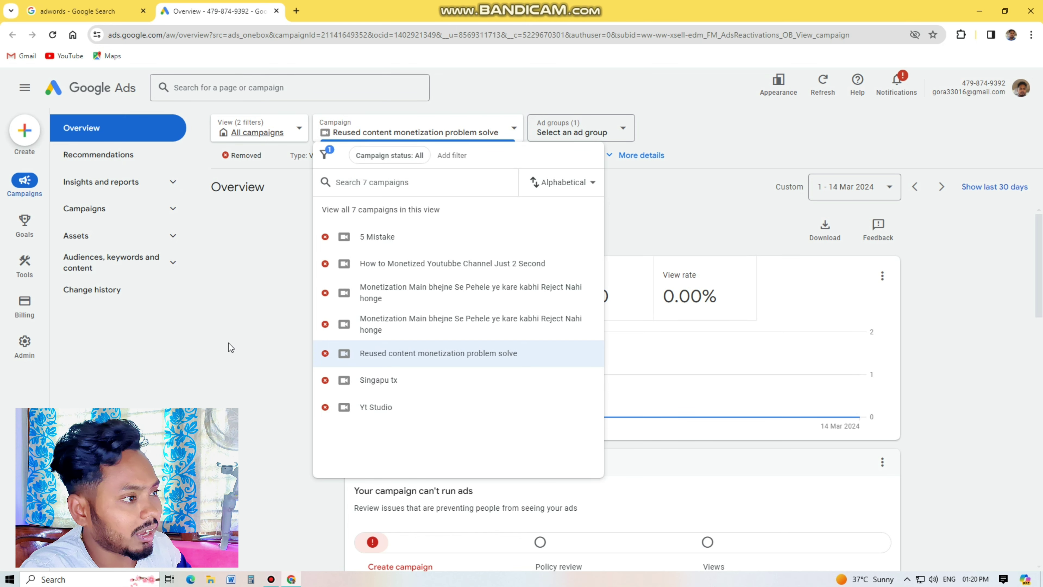
pyautogui.click(271, 252)
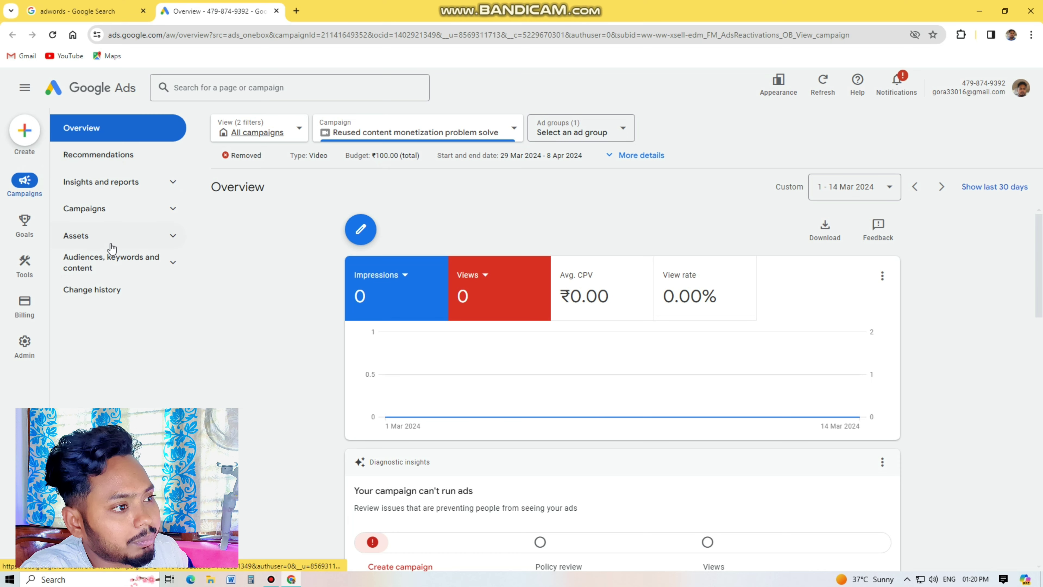
pyautogui.click(108, 209)
pyautogui.click(106, 242)
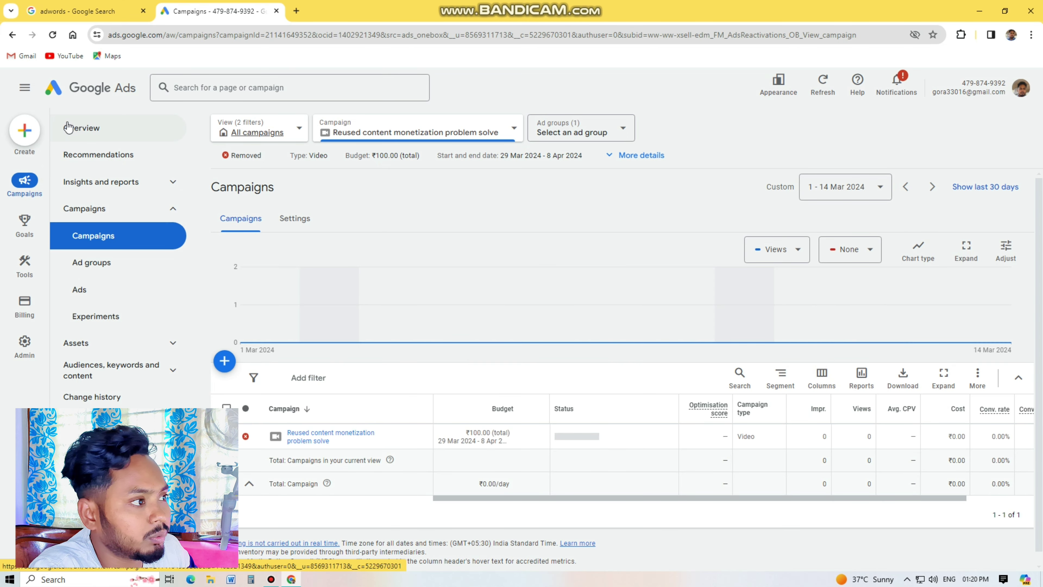
pyautogui.click(80, 135)
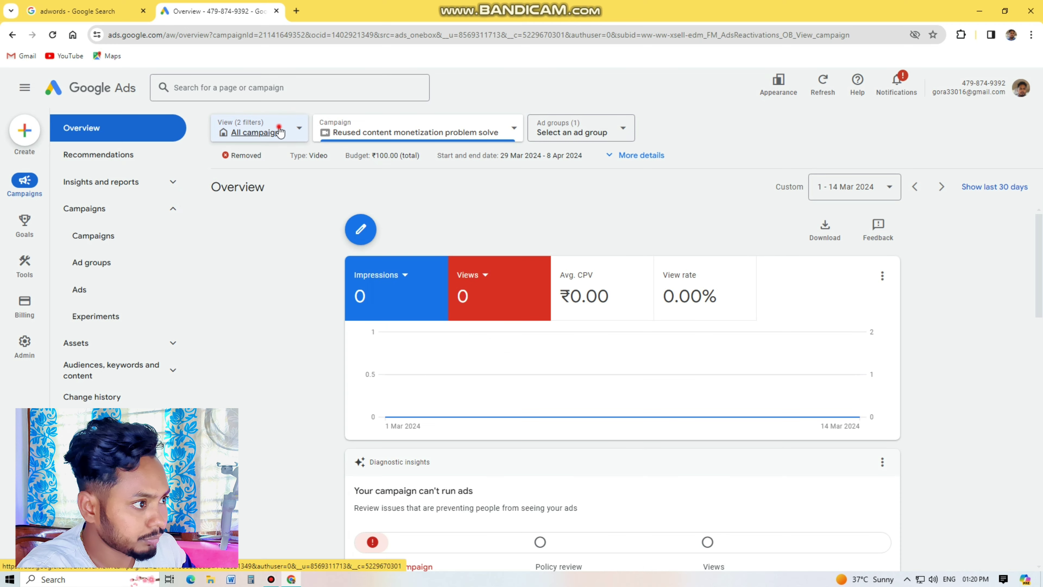
# Step: Switch the view from all campaigns to Video campaigns and start a new campaign
pyautogui.click(279, 132)
pyautogui.click(274, 236)
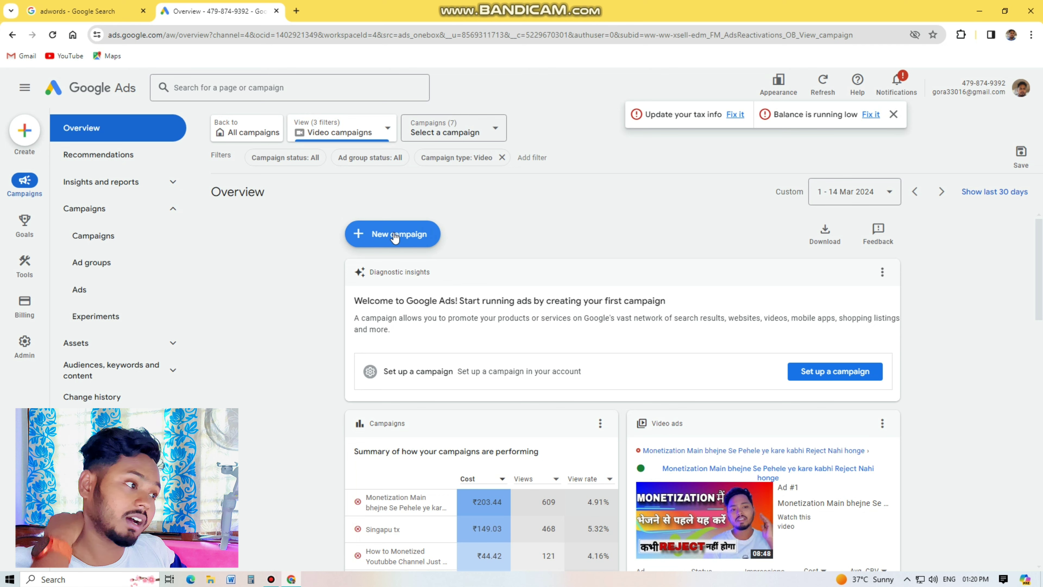
pyautogui.click(365, 233)
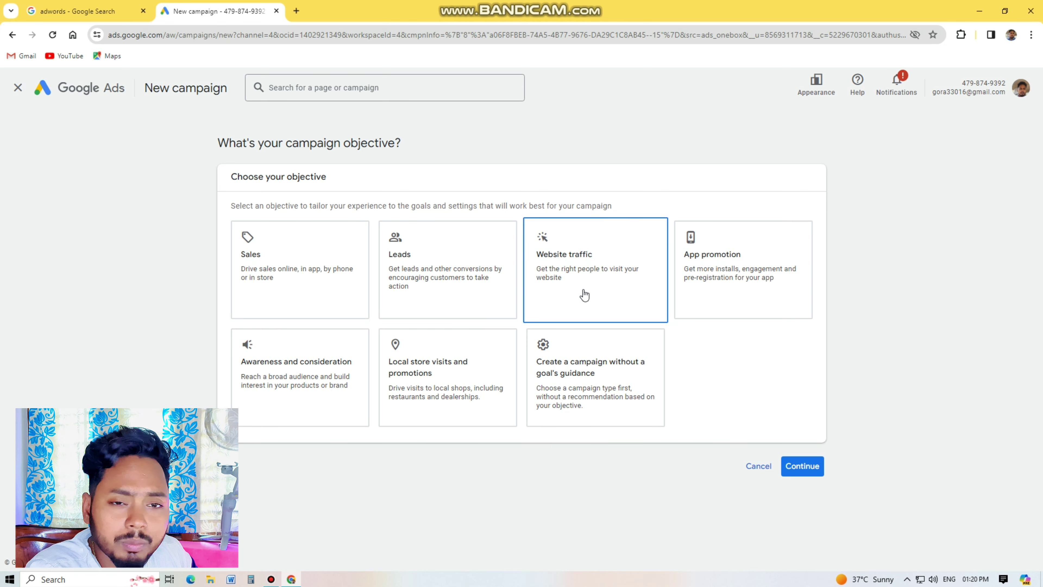
# Step: Set up the campaign without a goal's guidance, using the Video type and the Video views subtype, and continue to its settings
pyautogui.click(582, 365)
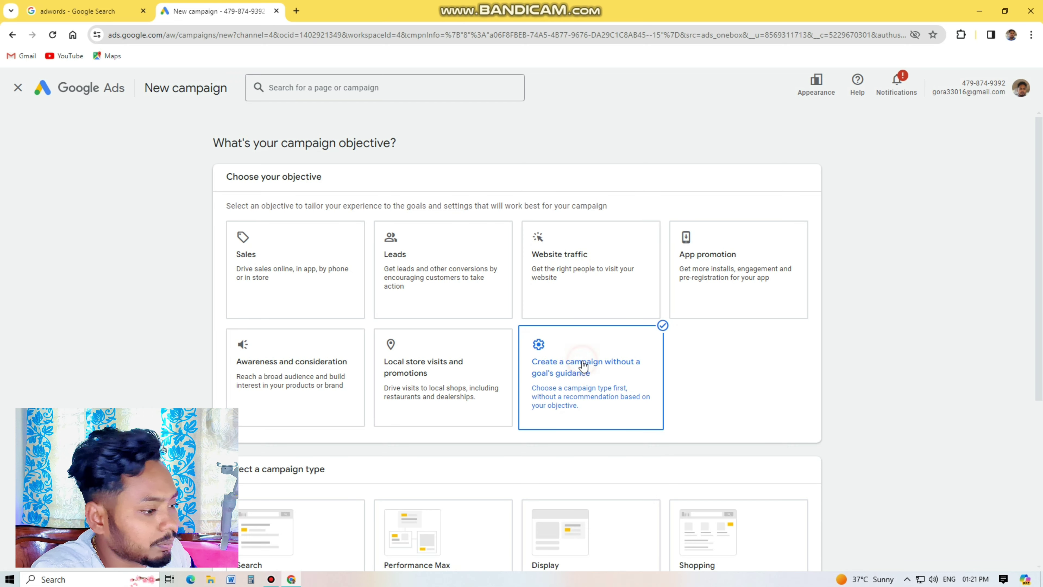
pyautogui.scroll(-3, 678, 413)
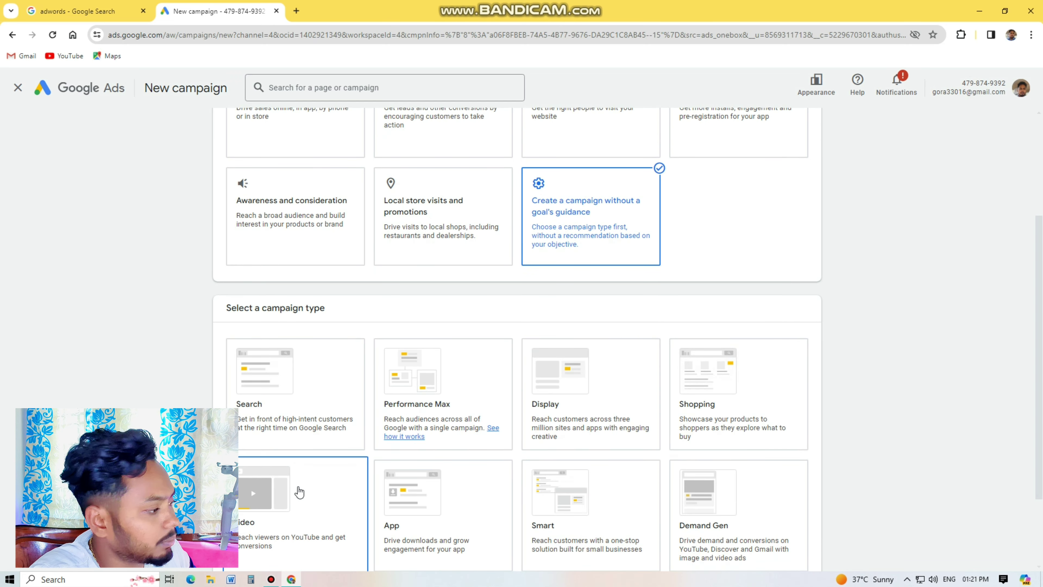
pyautogui.click(272, 492)
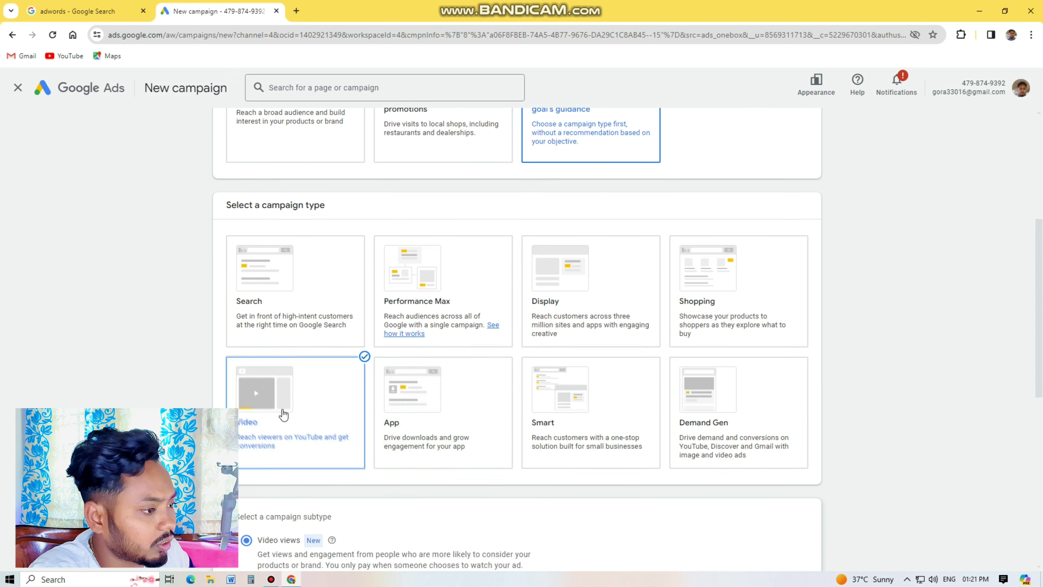
pyautogui.scroll(-5, 517, 503)
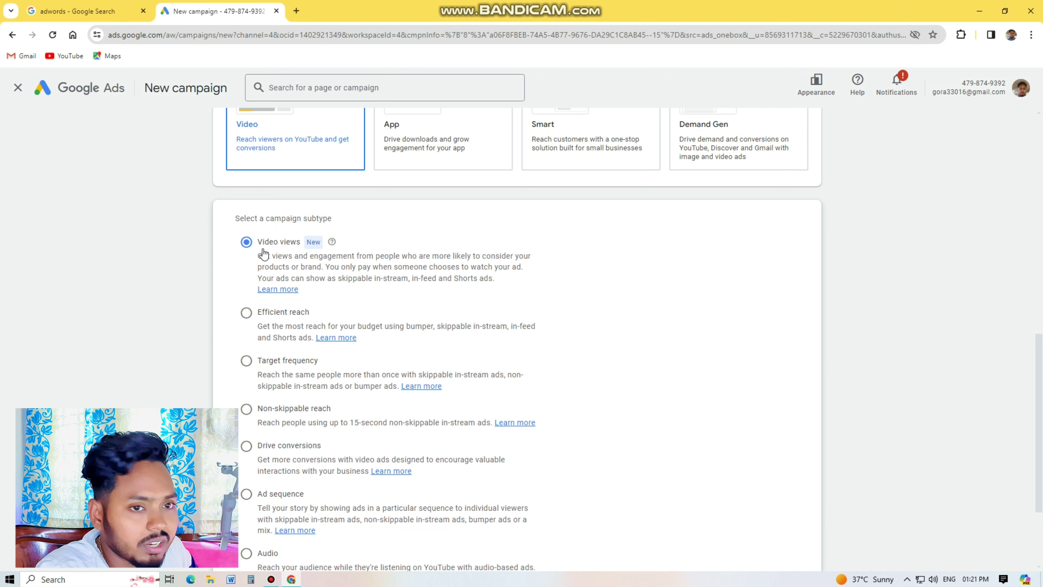
pyautogui.scroll(-3, 658, 391)
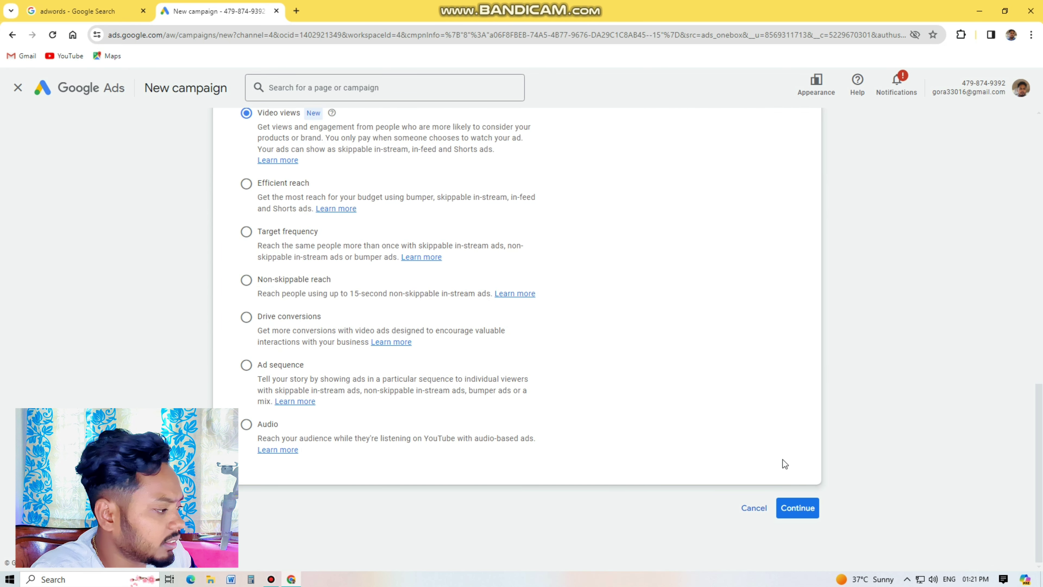
pyautogui.click(802, 511)
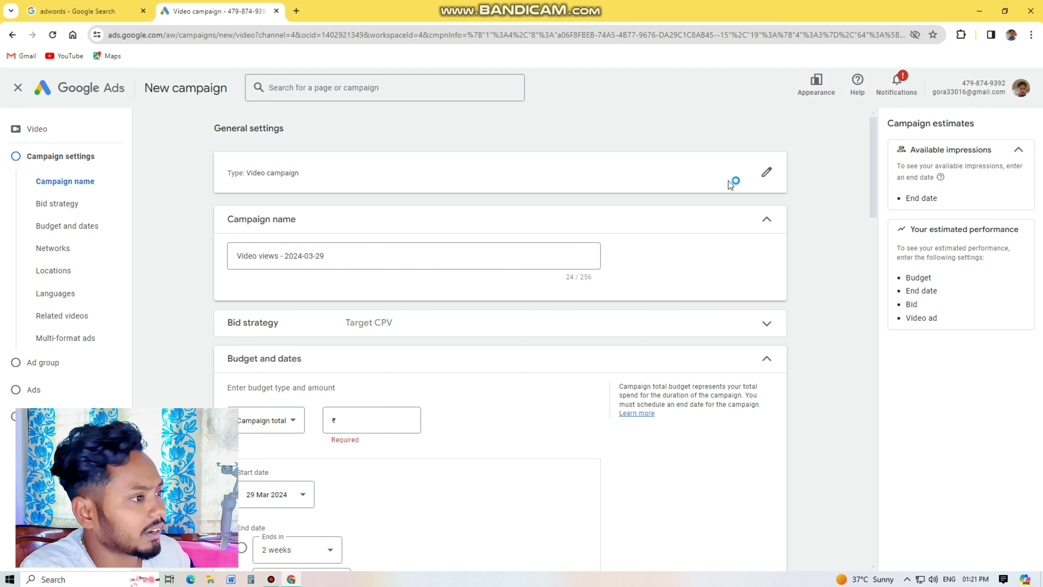
# Step: Review the campaign's objective, type and subtype choices, and return to the general settings
pyautogui.click(766, 172)
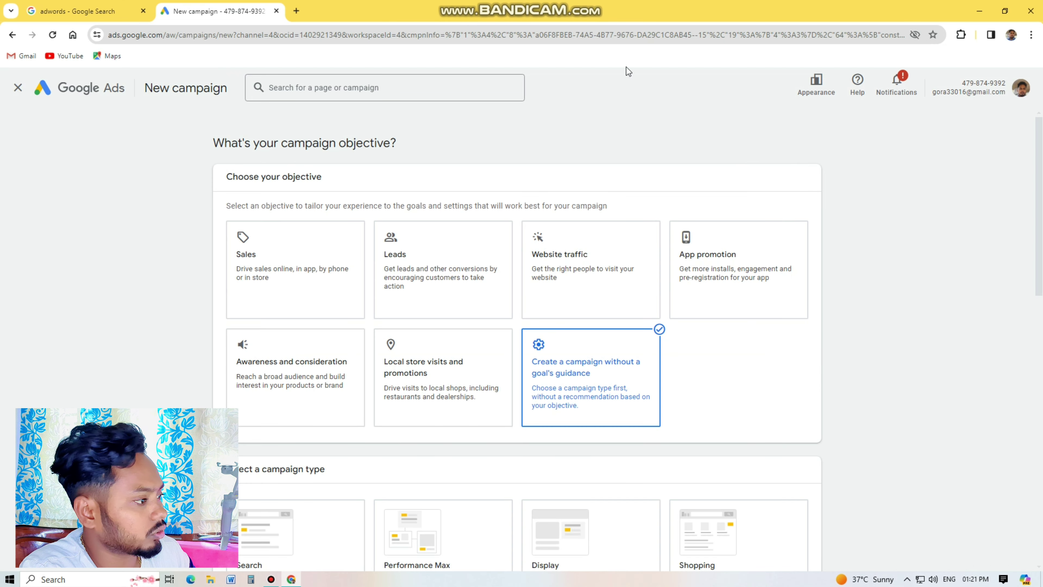
pyautogui.scroll(-15, 663, 384)
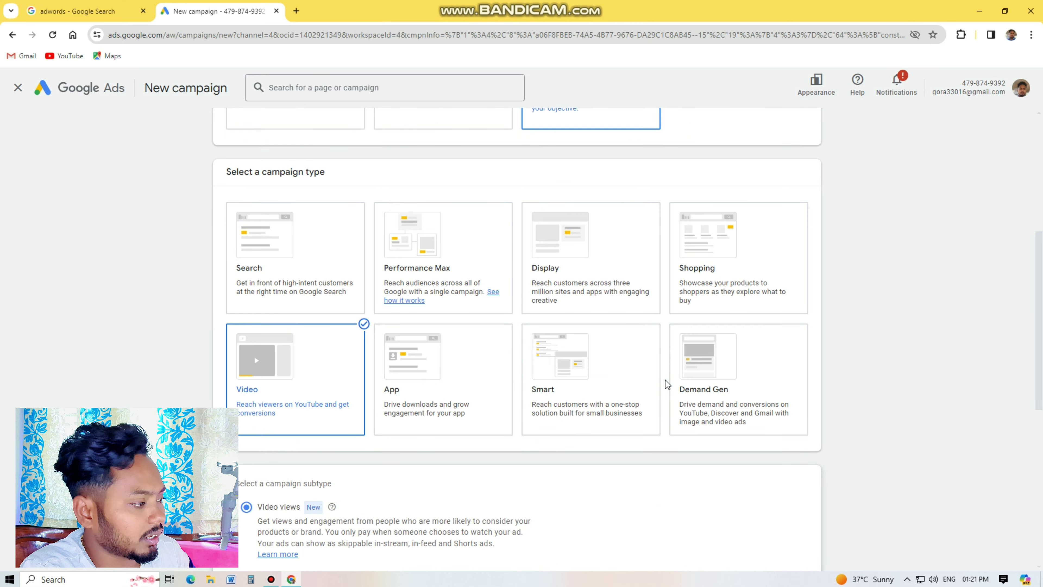
pyautogui.click(810, 510)
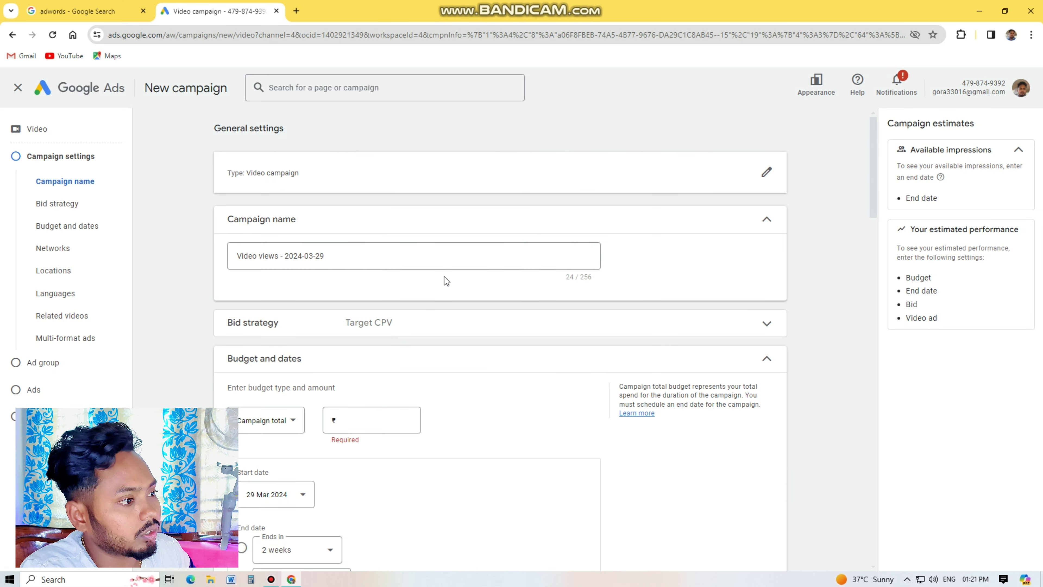
# Step: Switch to YouTube Studio and open the details of the channel video "Reused content monetization problem solve"
pyautogui.click(370, 258)
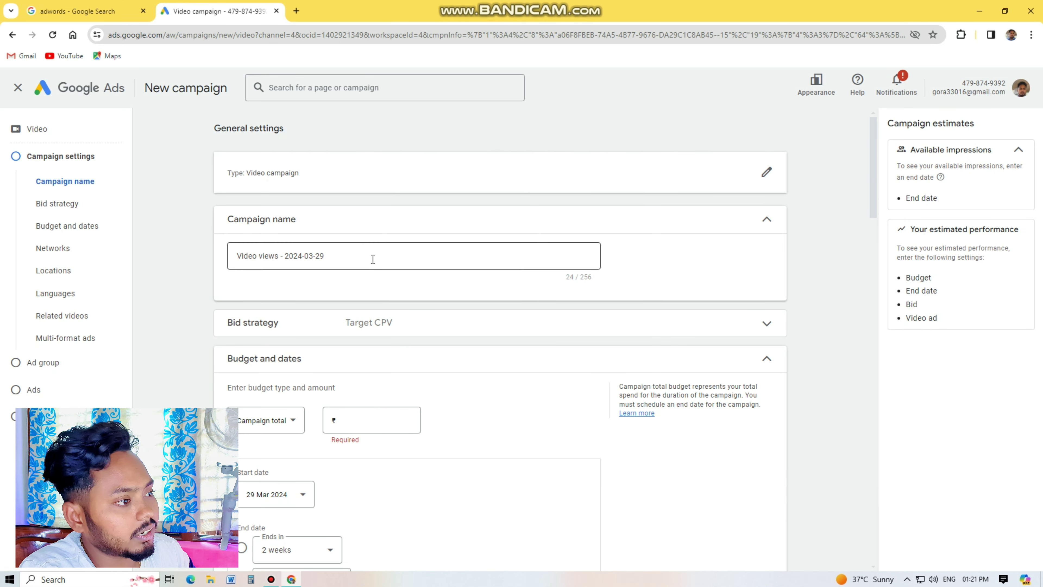
pyautogui.moveTo(336, 253); pyautogui.dragTo(203, 245)
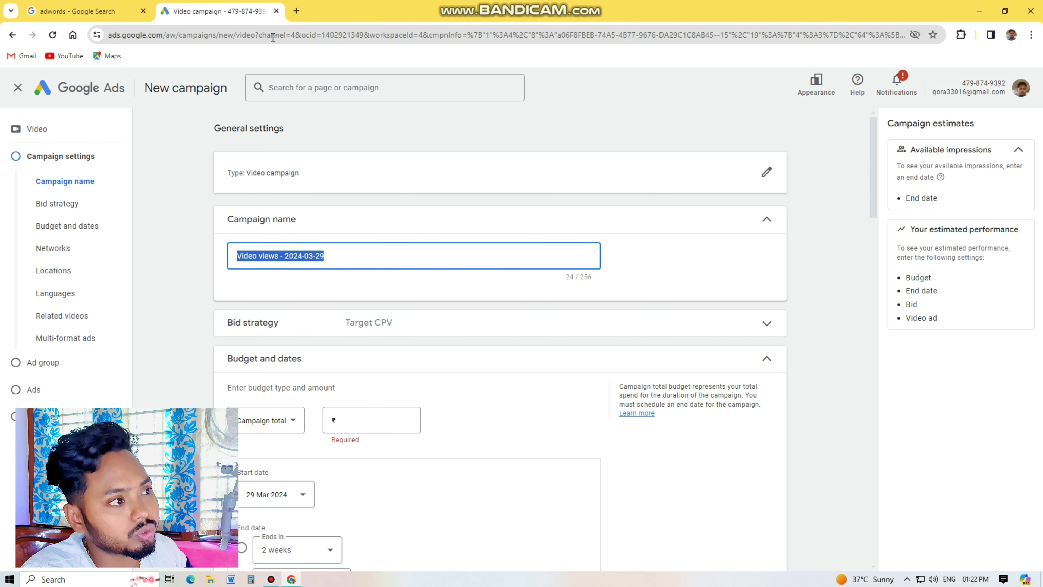
pyautogui.click(297, 11)
pyautogui.click(510, 297)
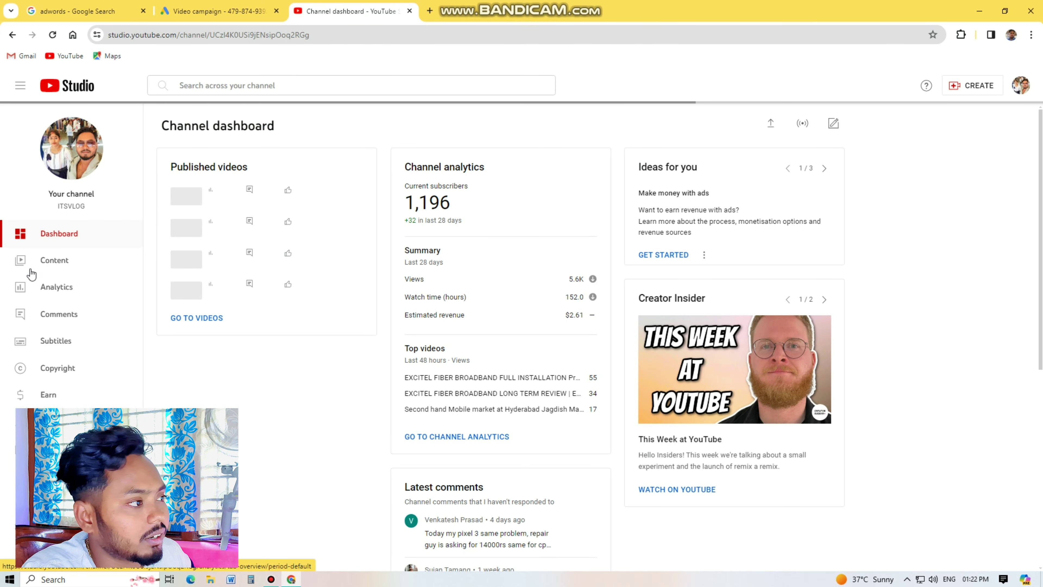
pyautogui.click(69, 265)
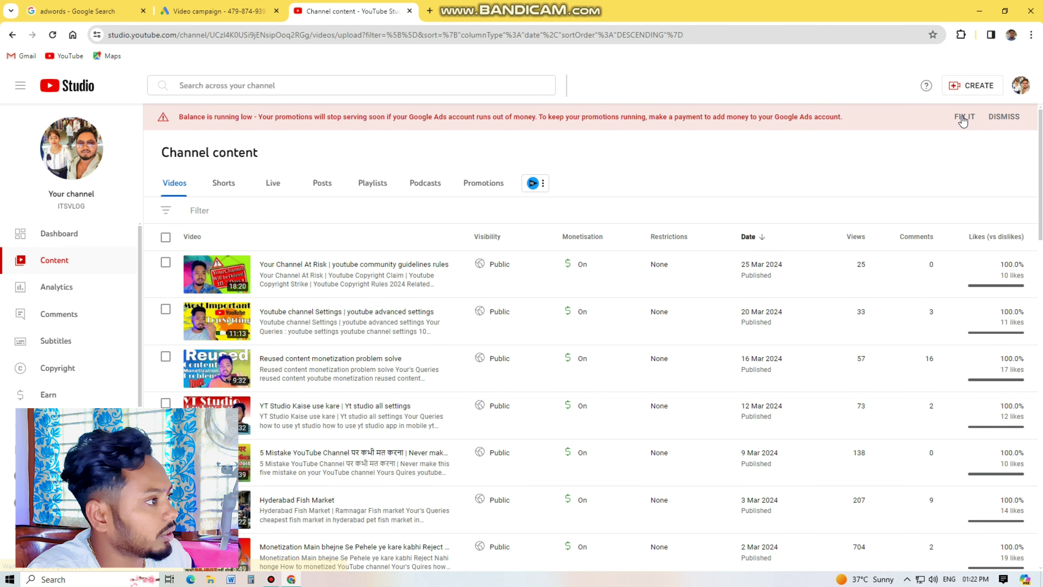
pyautogui.click(1002, 116)
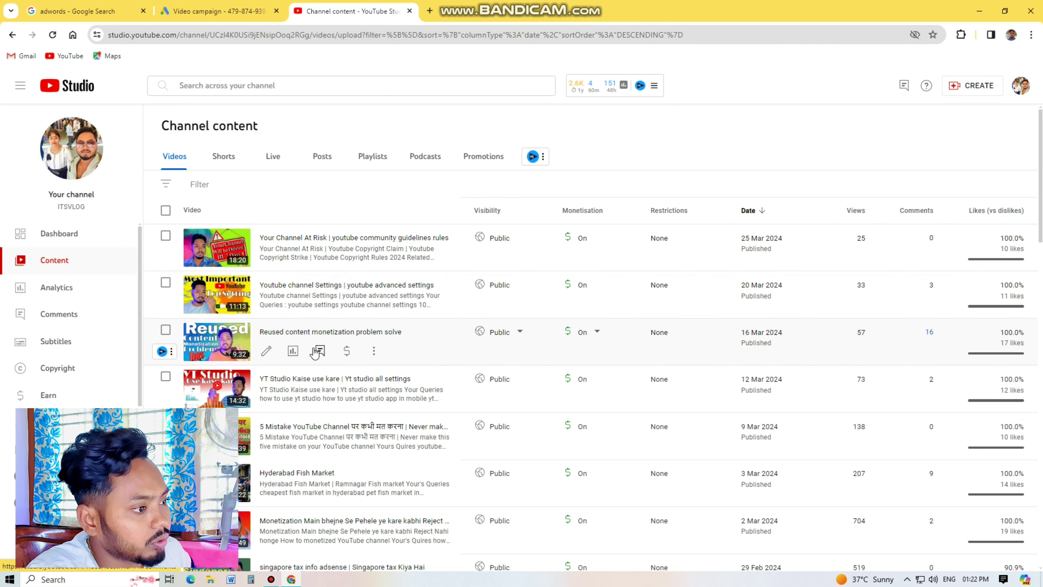
pyautogui.click(374, 353)
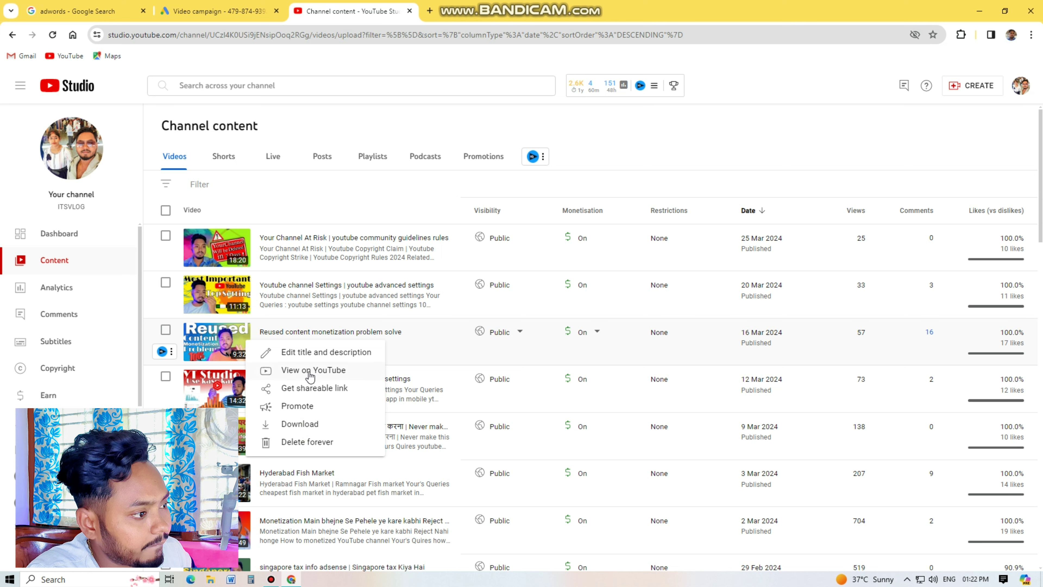
pyautogui.click(279, 331)
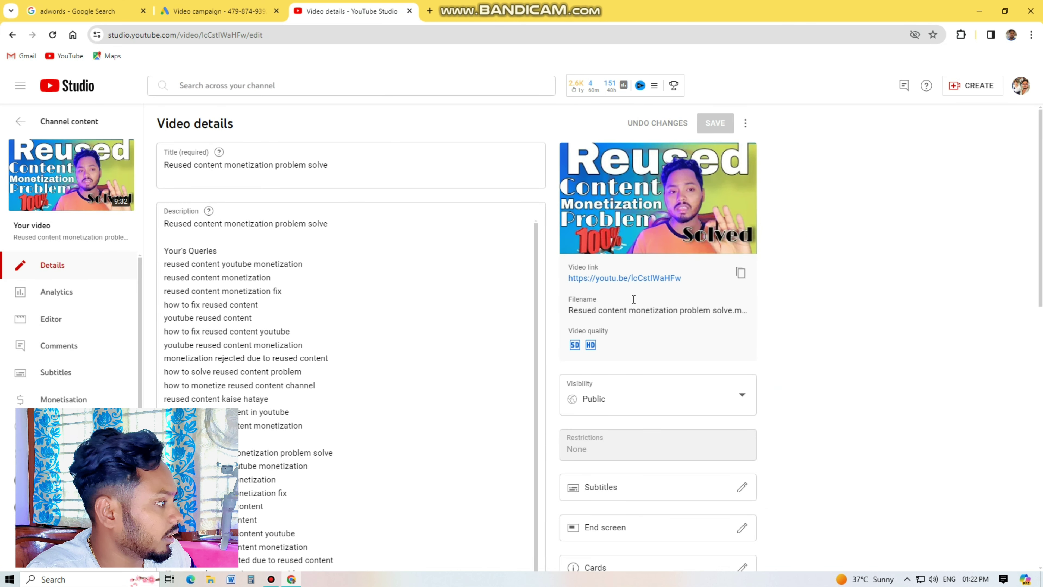
# Step: Copy the video's link and try it as the campaign name in Google Ads
pyautogui.click(740, 272)
pyautogui.click(236, 9)
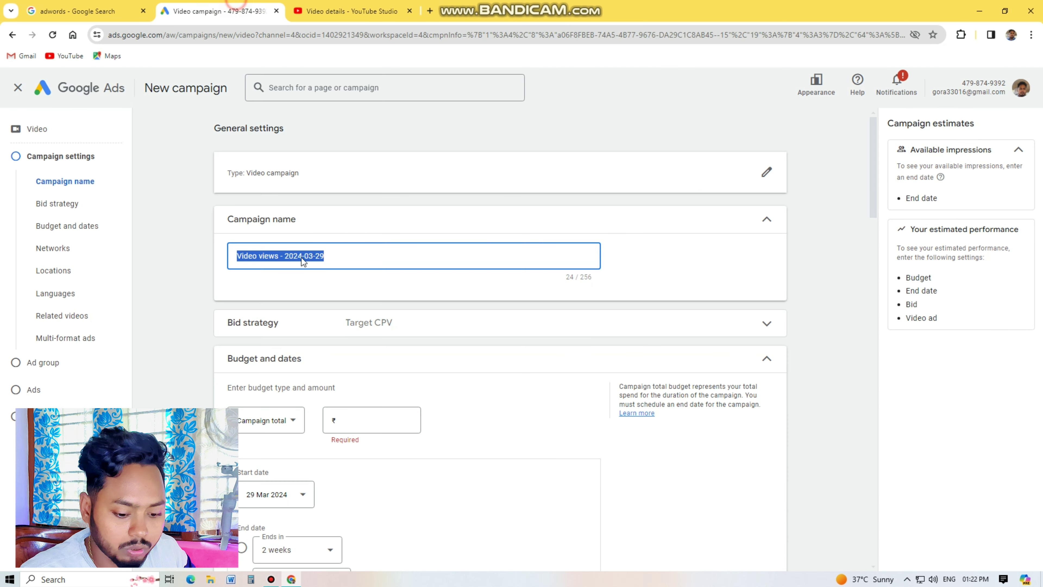
pyautogui.hotkey('ctrl', 'v')
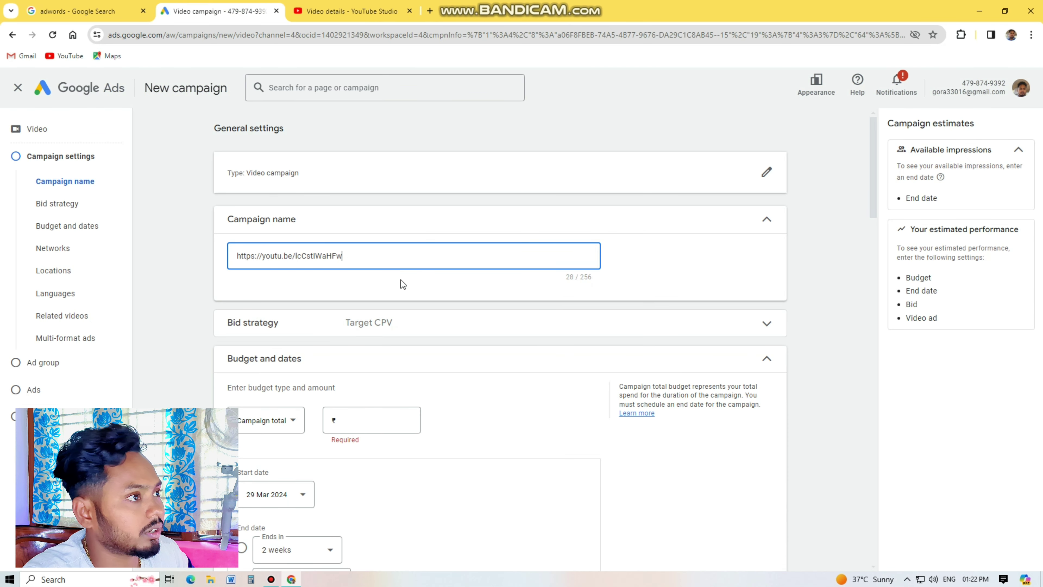
pyautogui.click(97, 8)
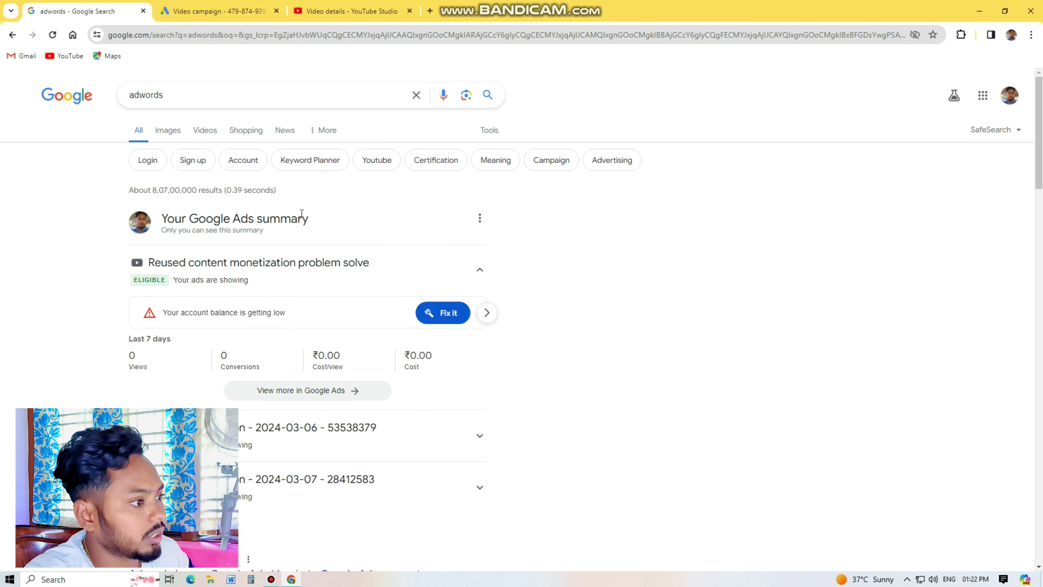
# Step: Copy the video's title from YouTube Studio and set the campaign name to "Reused content monetization problem solve"
pyautogui.click(354, 4)
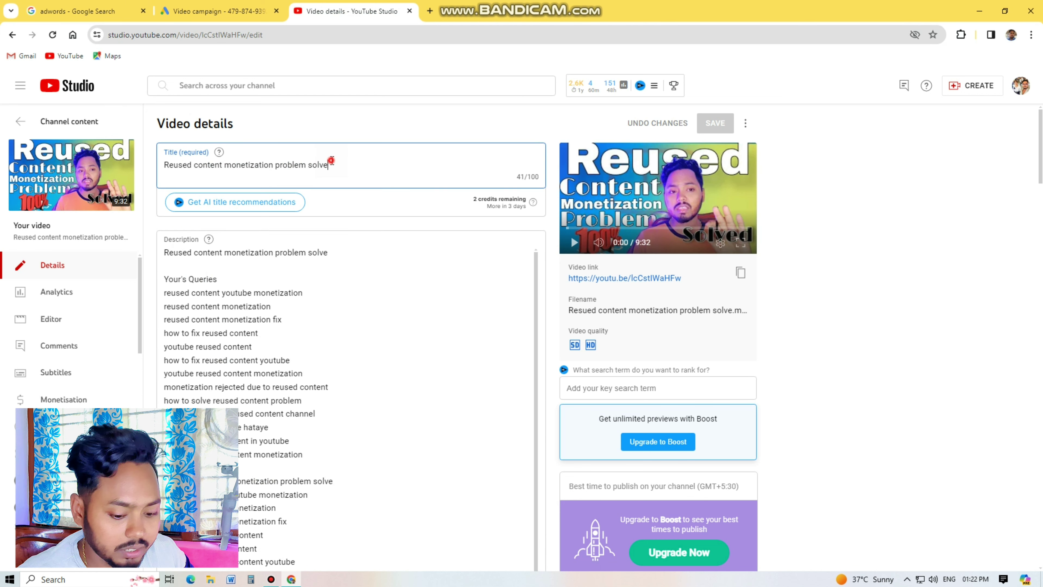
pyautogui.moveTo(330, 164); pyautogui.dragTo(141, 174)
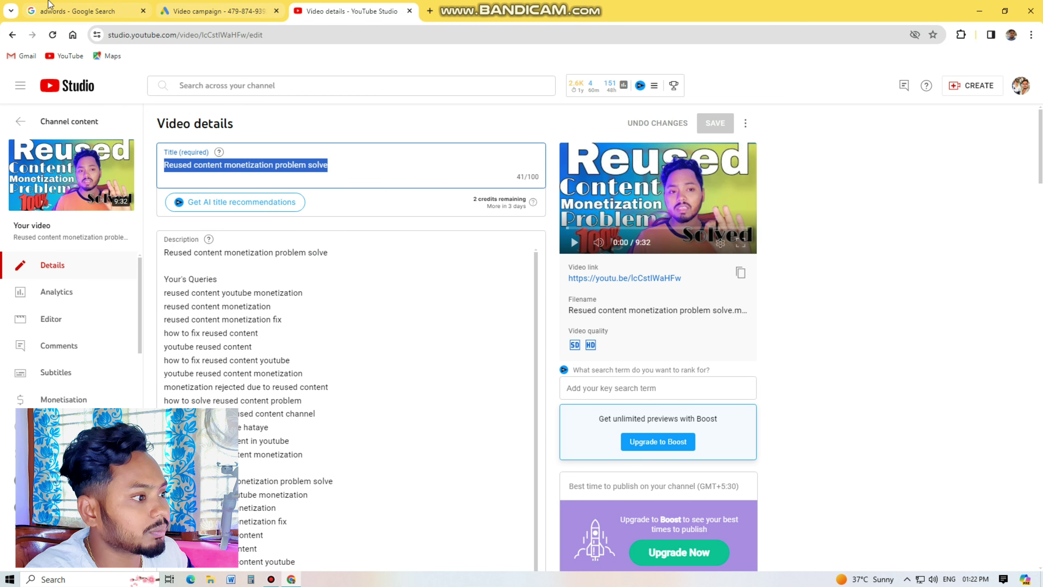
pyautogui.click(218, 10)
pyautogui.moveTo(350, 255); pyautogui.dragTo(224, 258)
pyautogui.hotkey('ctrl', 'v')
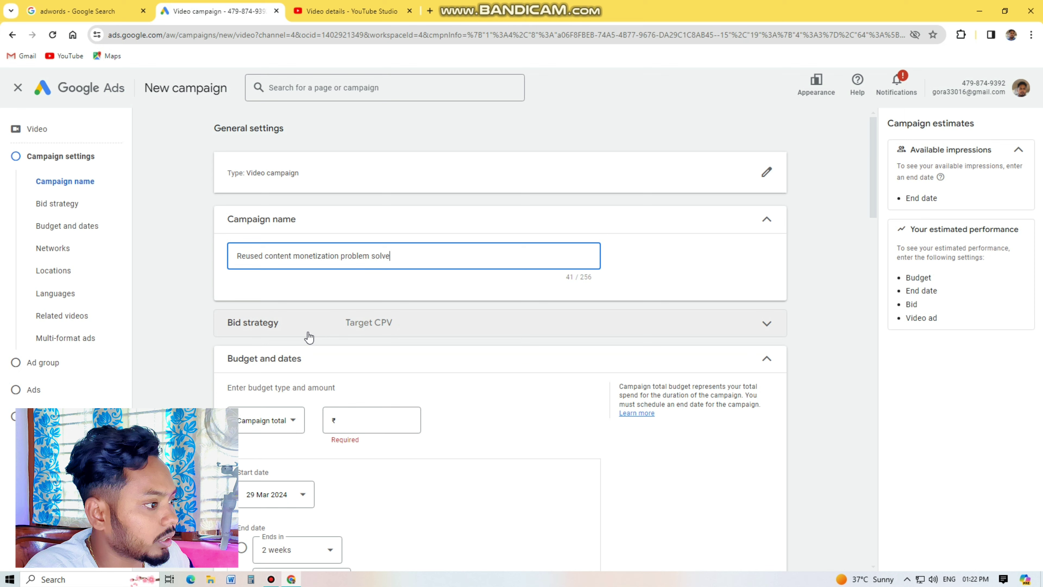
# Step: Check the bid strategy section and set a Daily campaign budget of ₹30
pyautogui.click(426, 324)
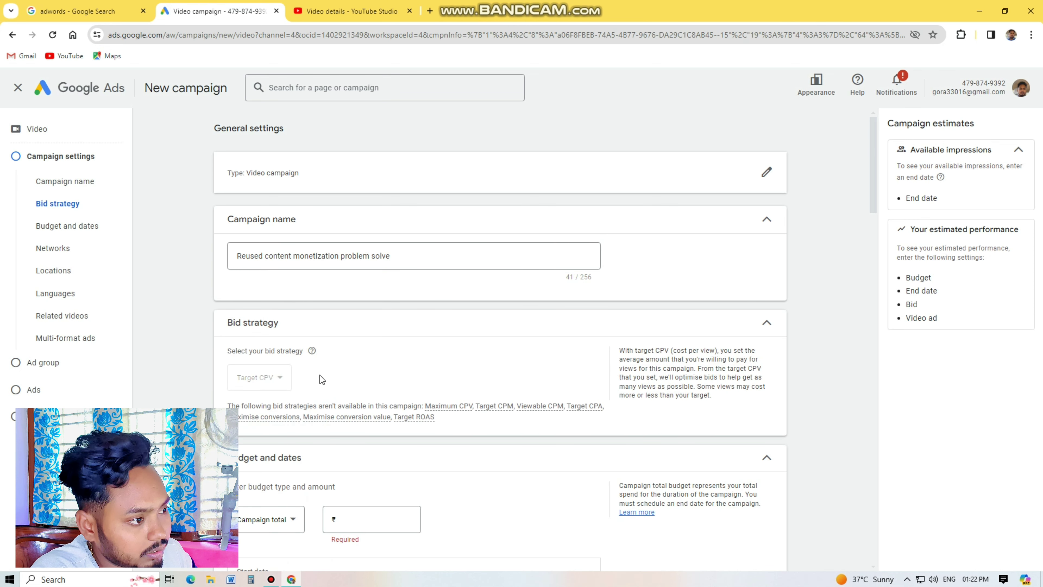
pyautogui.click(346, 333)
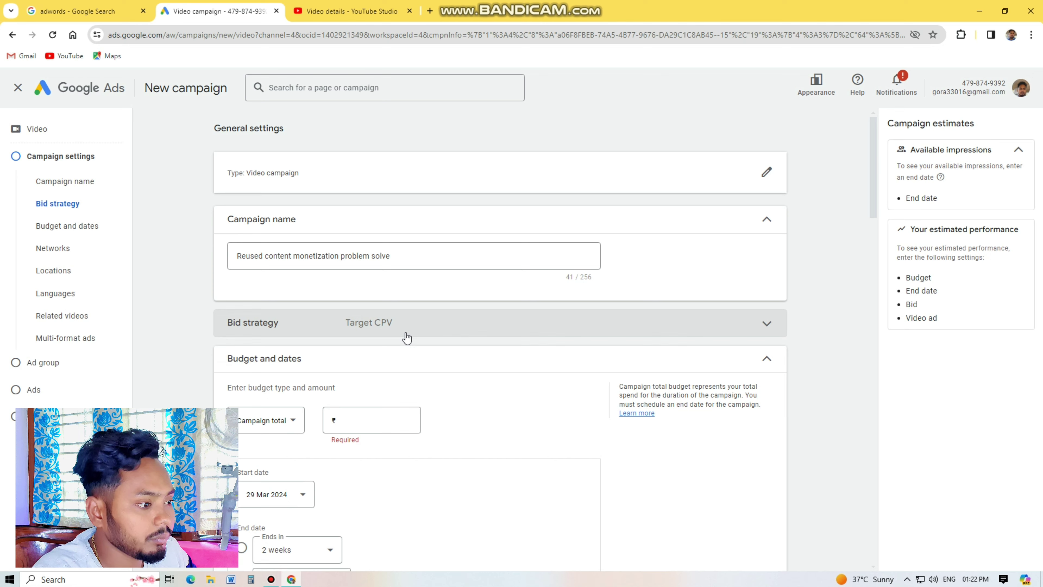
pyautogui.click(288, 420)
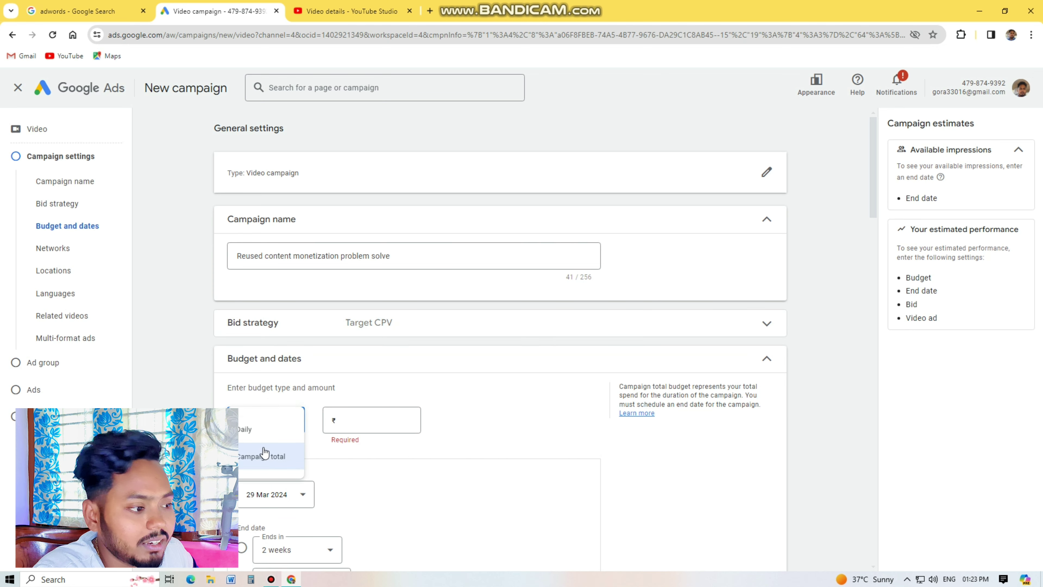
pyautogui.click(262, 436)
pyautogui.click(345, 422)
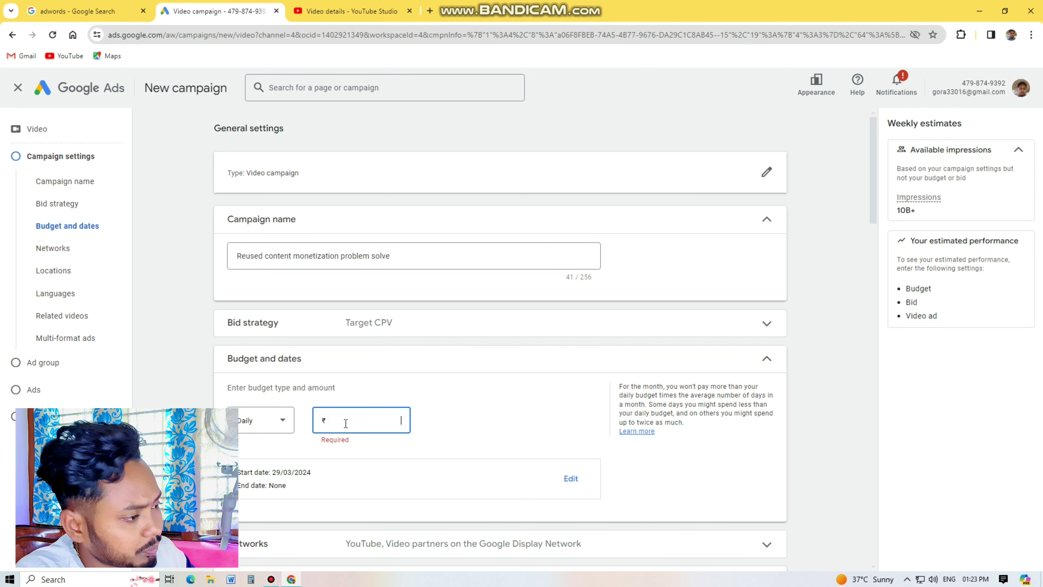
pyautogui.write('30')
pyautogui.click(490, 414)
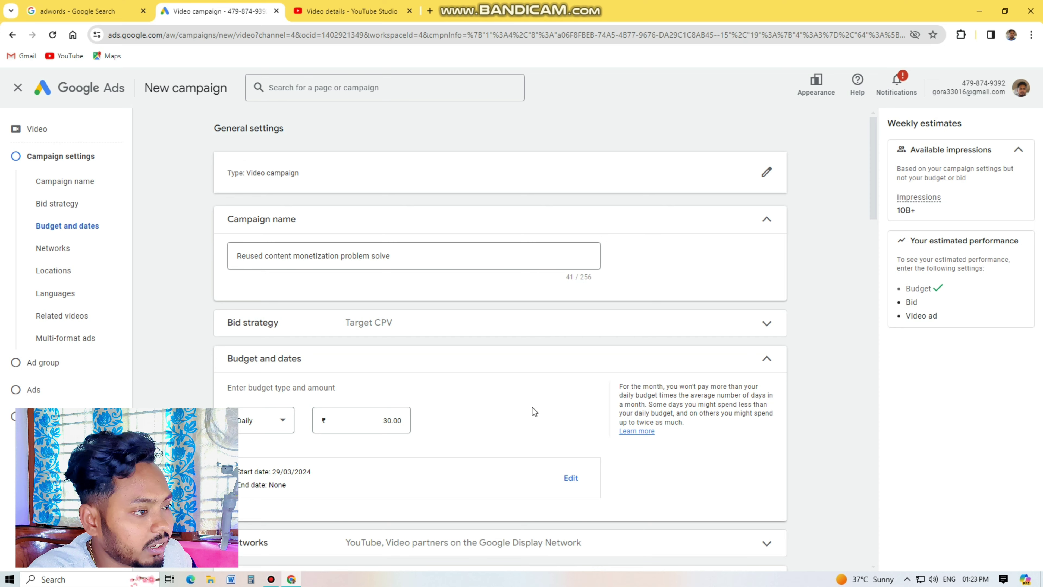
# Step: Set the campaign's end date to 8 Apr 2024 in the budget and dates settings
pyautogui.scroll(-3, 530, 405)
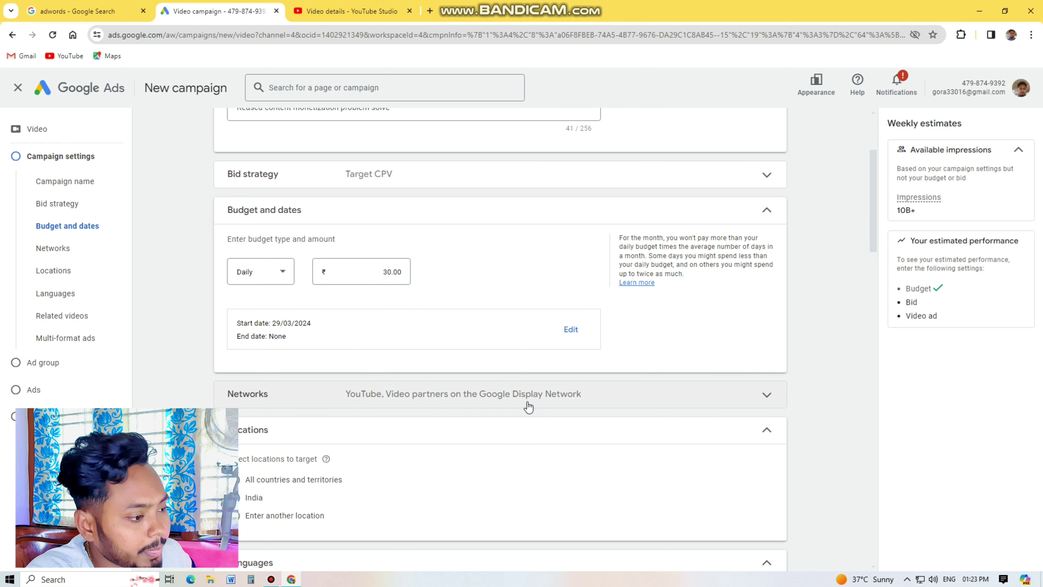
pyautogui.click(572, 330)
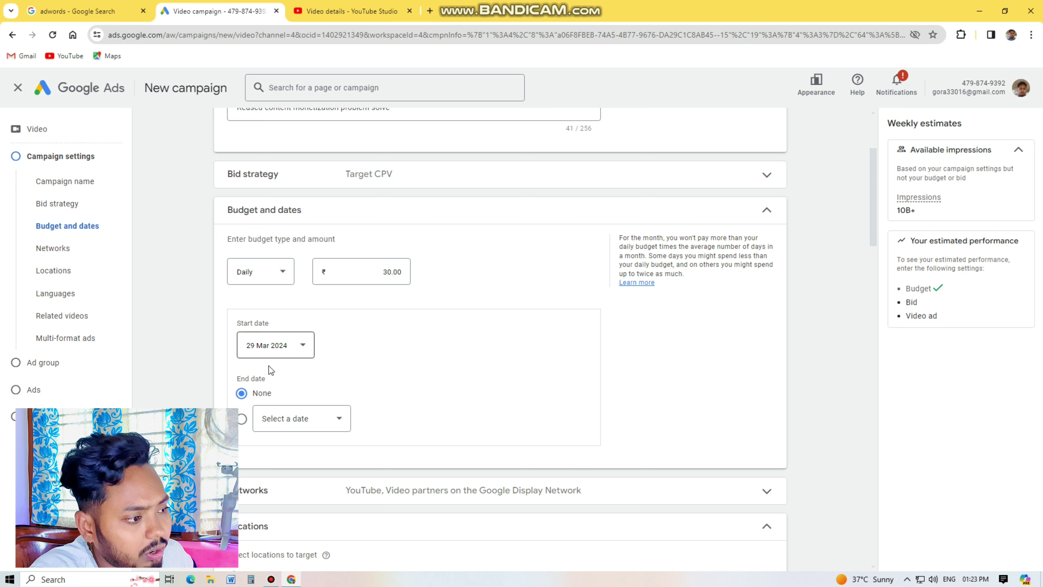
pyautogui.click(274, 423)
pyautogui.click(275, 423)
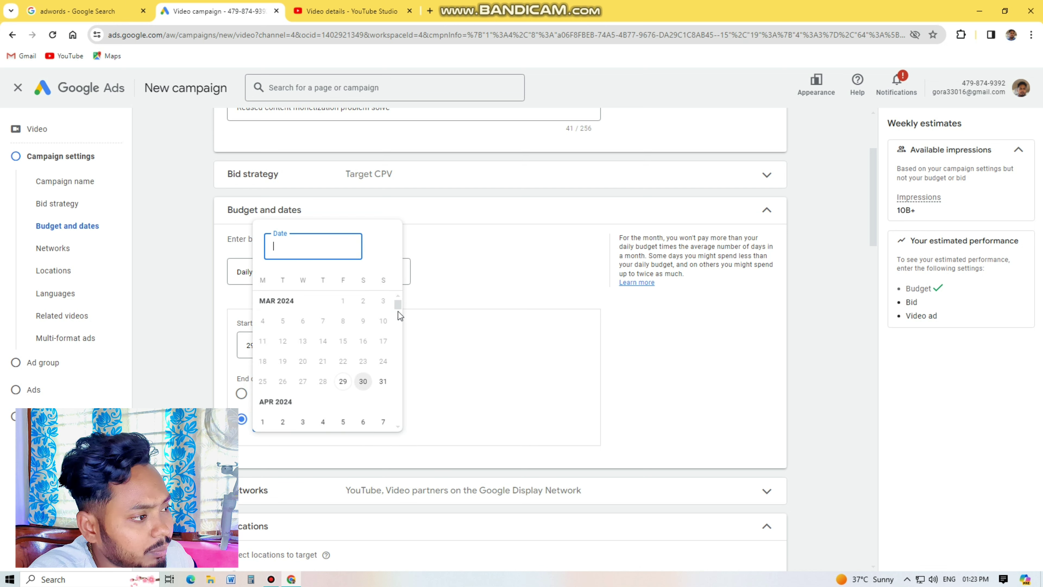
pyautogui.scroll(-3, 398, 312)
pyautogui.scroll(3, 386, 343)
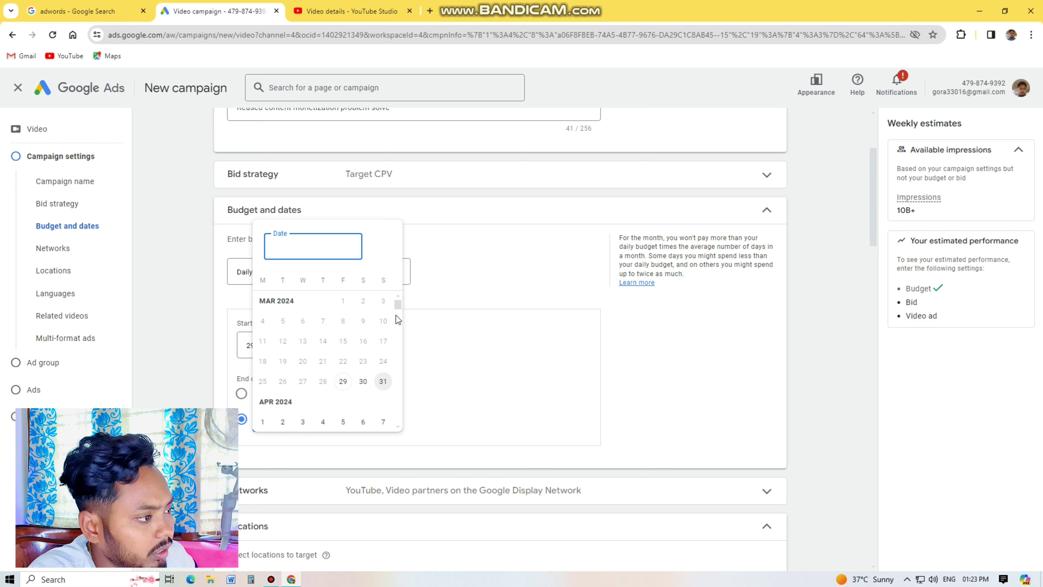
pyautogui.click(398, 304)
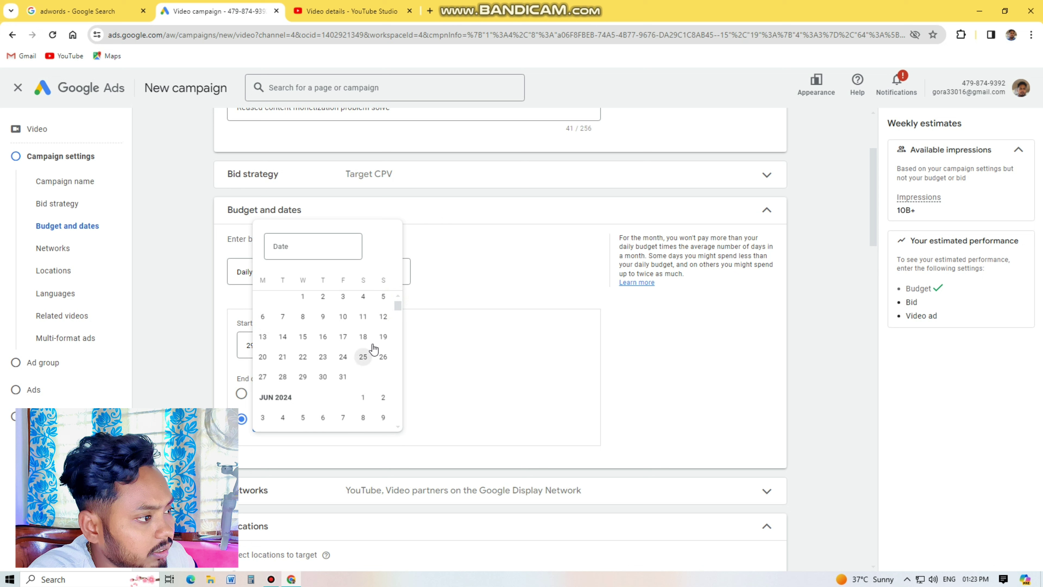
pyautogui.scroll(2, 373, 348)
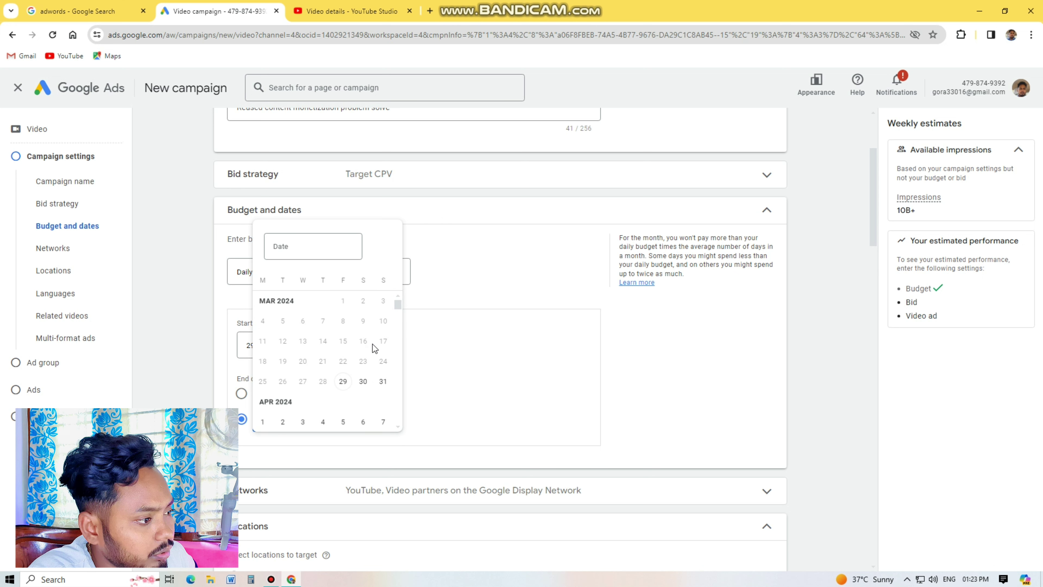
pyautogui.click(397, 426)
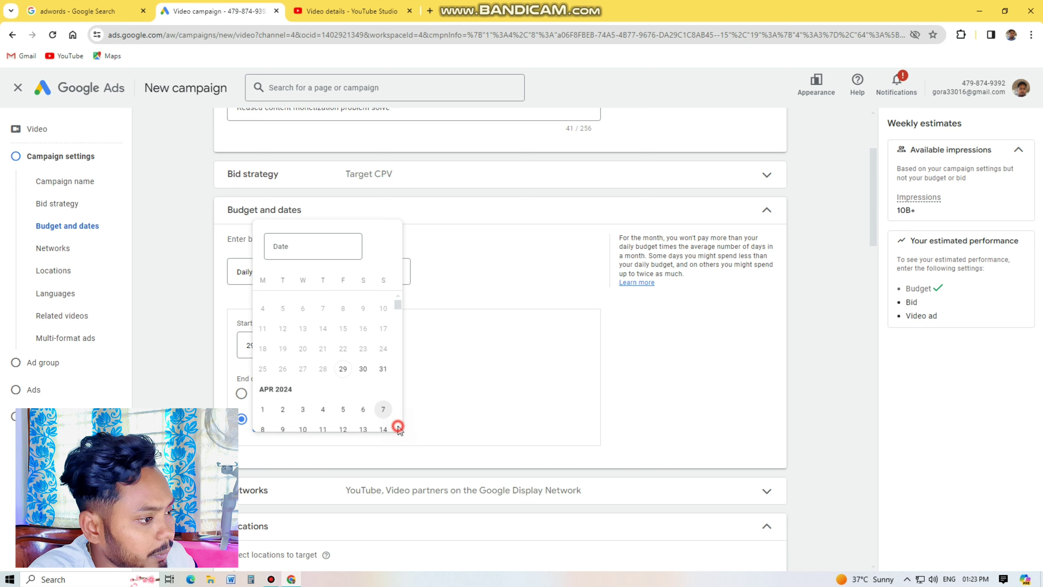
pyautogui.click(263, 427)
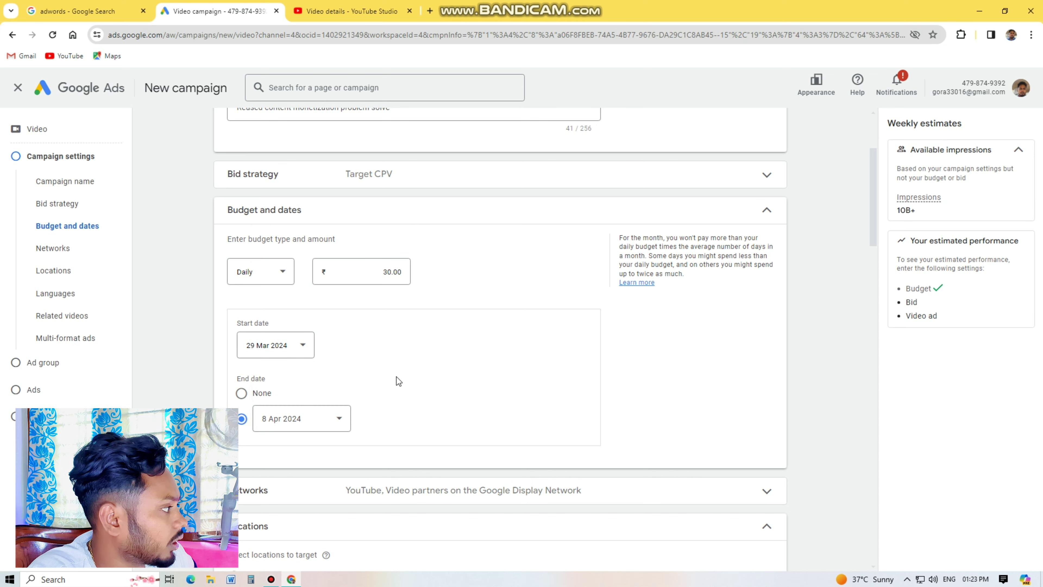
# Step: Exclude video partners on the Google Display Network from the campaign's networks
pyautogui.scroll(-3, 482, 279)
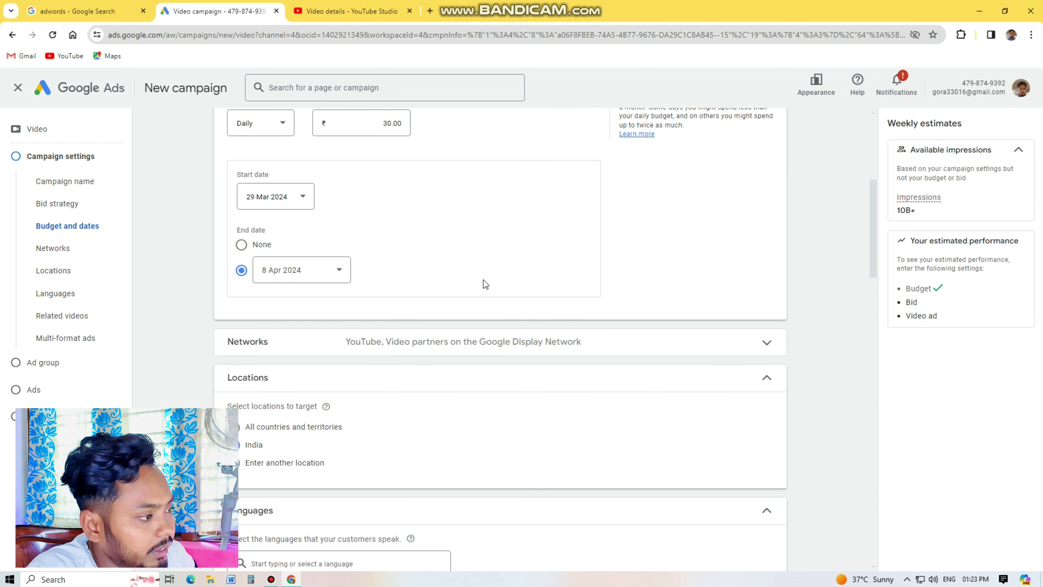
pyautogui.click(520, 342)
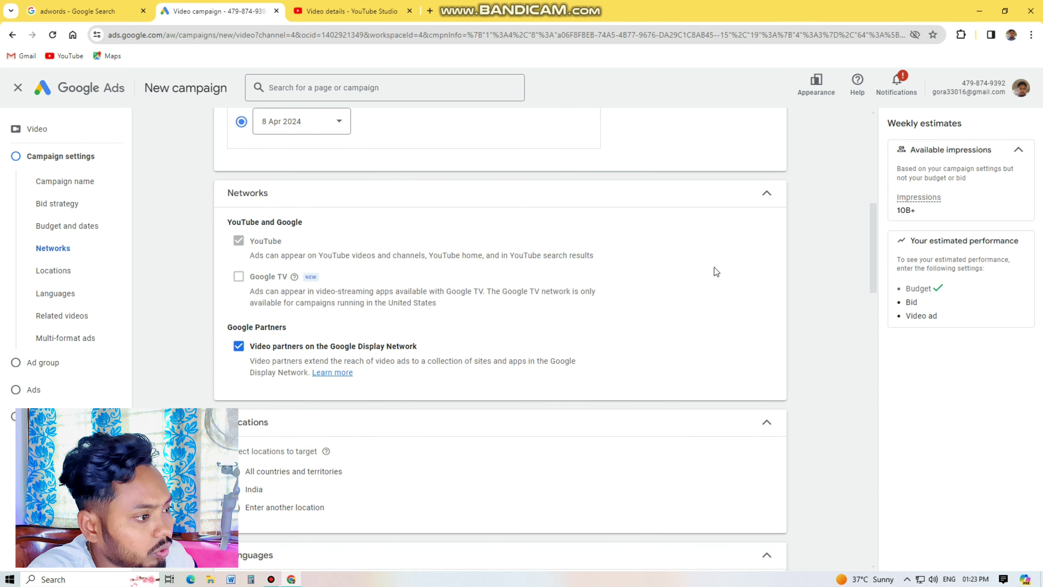
pyautogui.click(344, 347)
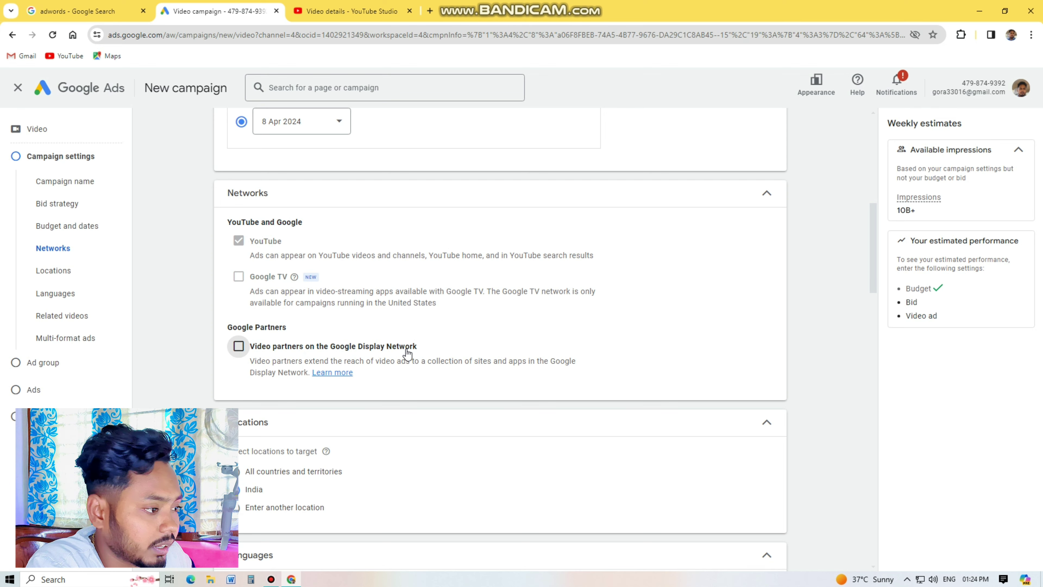
# Step: Turn off getting more views with multi-format video ads for the campaign
pyautogui.scroll(-3, 574, 414)
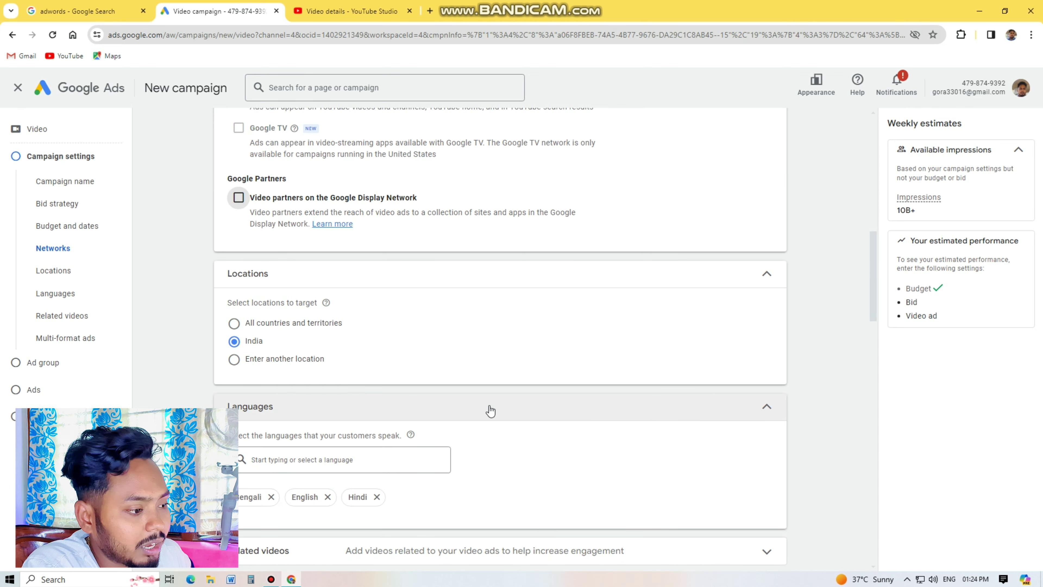
pyautogui.scroll(-3, 473, 453)
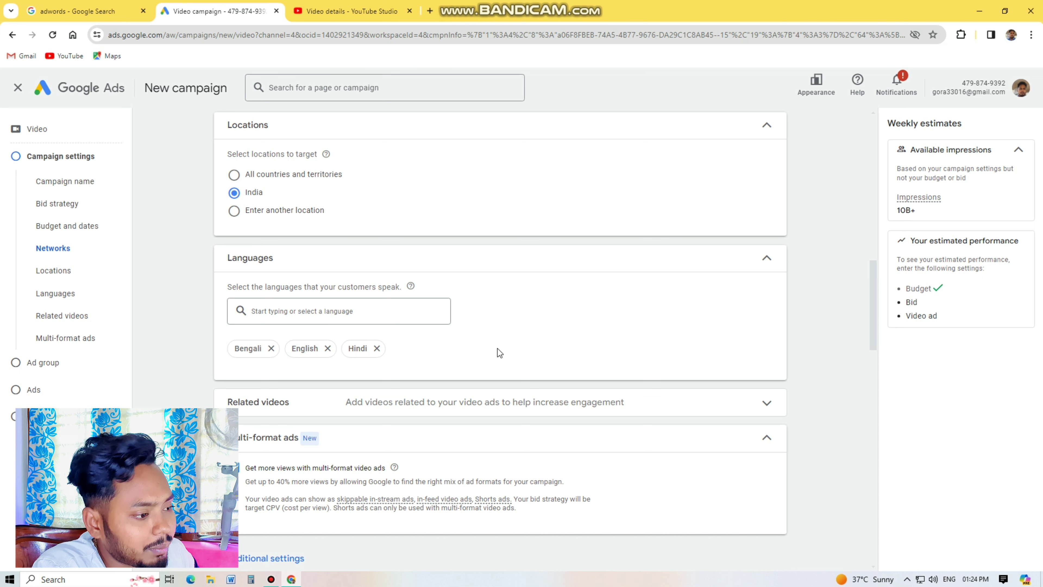
pyautogui.scroll(-3, 398, 458)
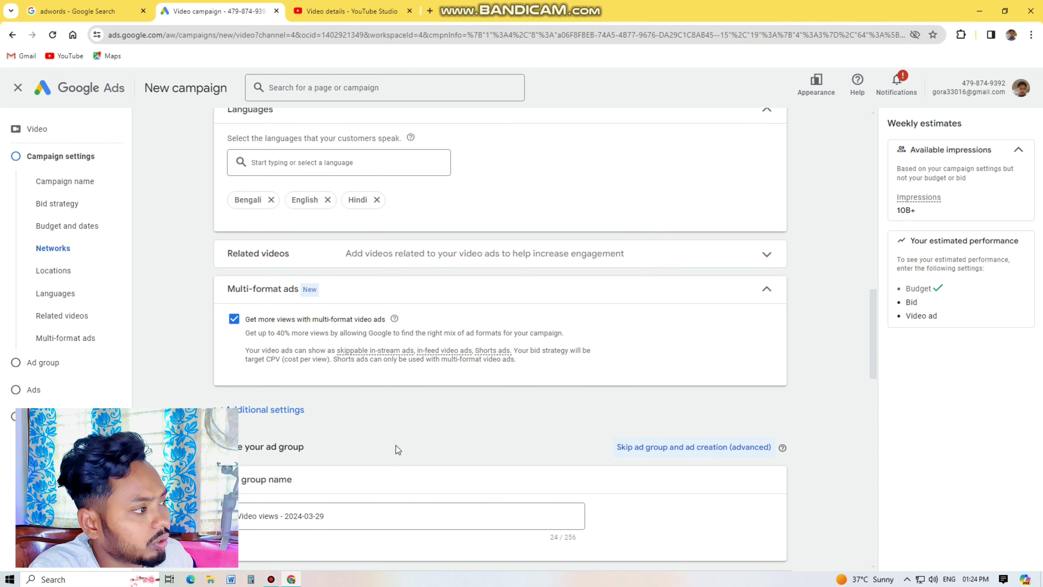
pyautogui.click(235, 322)
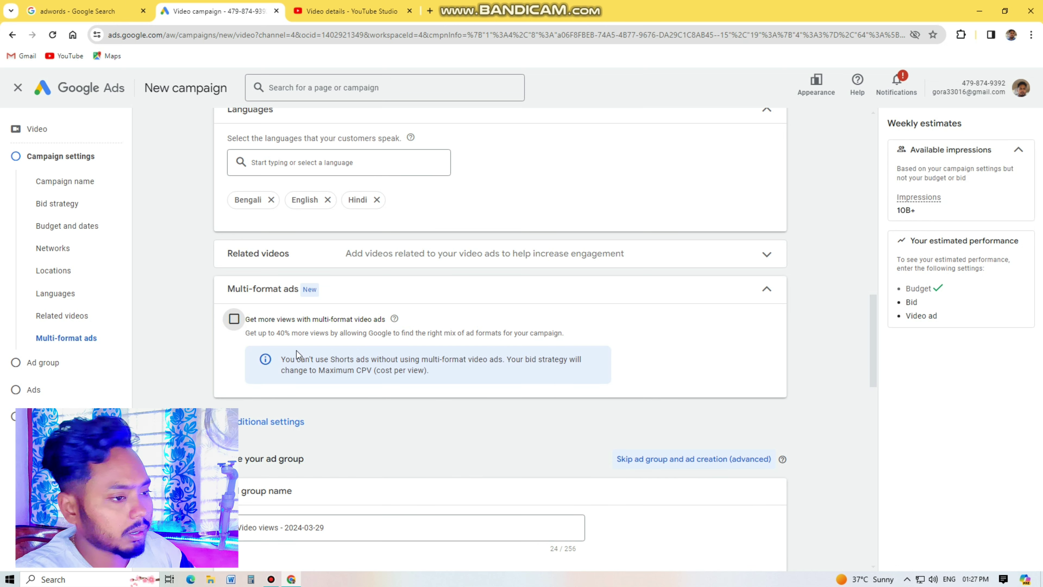
# Step: Set specific device targeting in the additional settings, excluding TV screens and computers
pyautogui.scroll(-3, 279, 403)
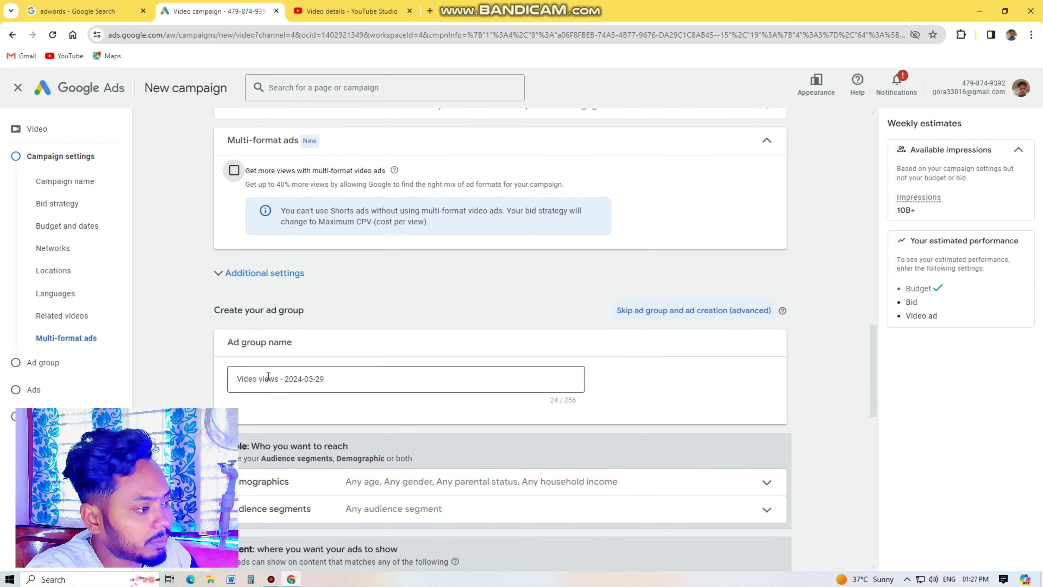
pyautogui.click(238, 274)
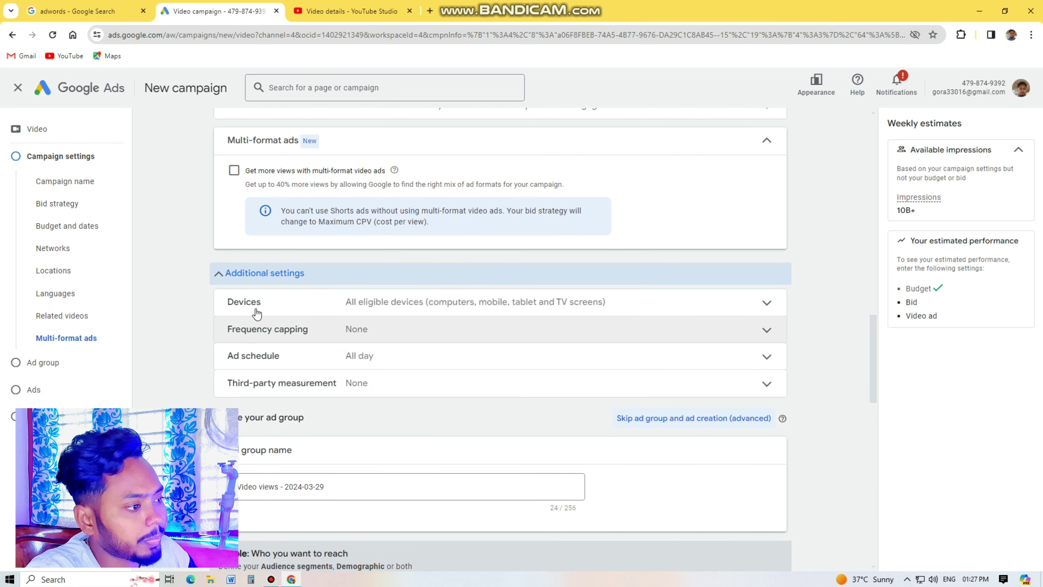
pyautogui.click(509, 304)
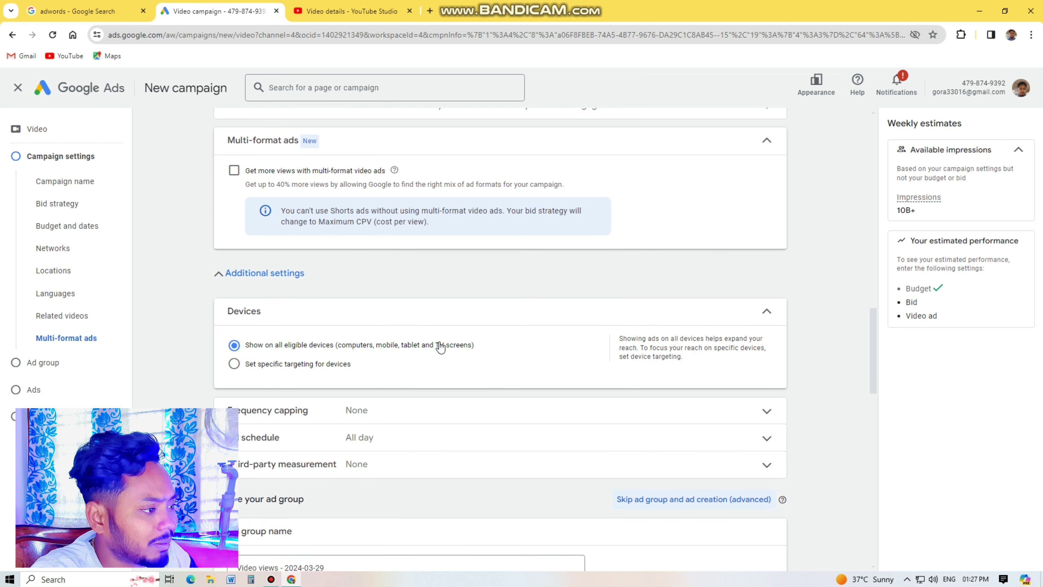
pyautogui.click(234, 363)
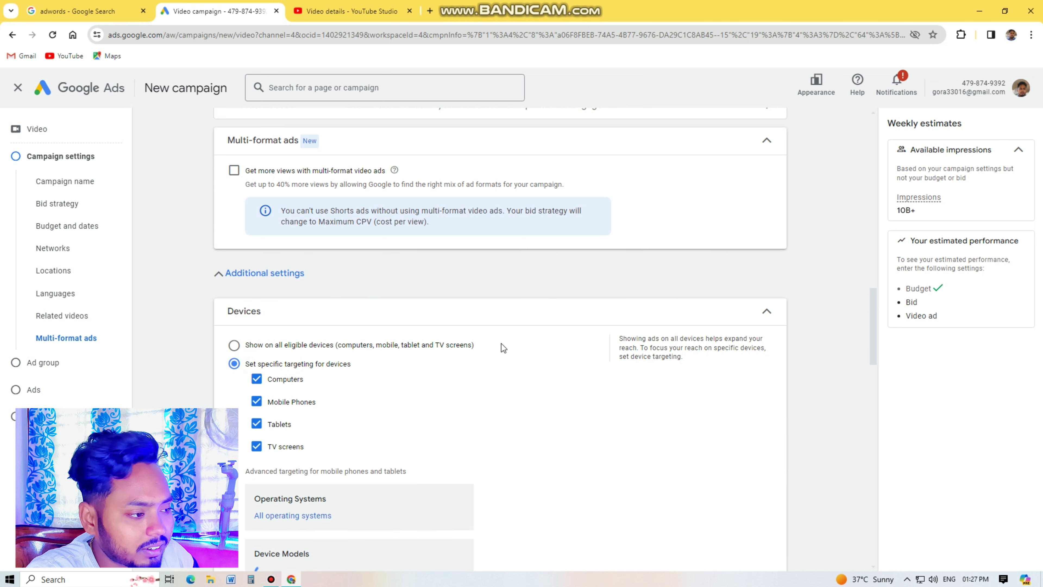
pyautogui.scroll(-3, 425, 384)
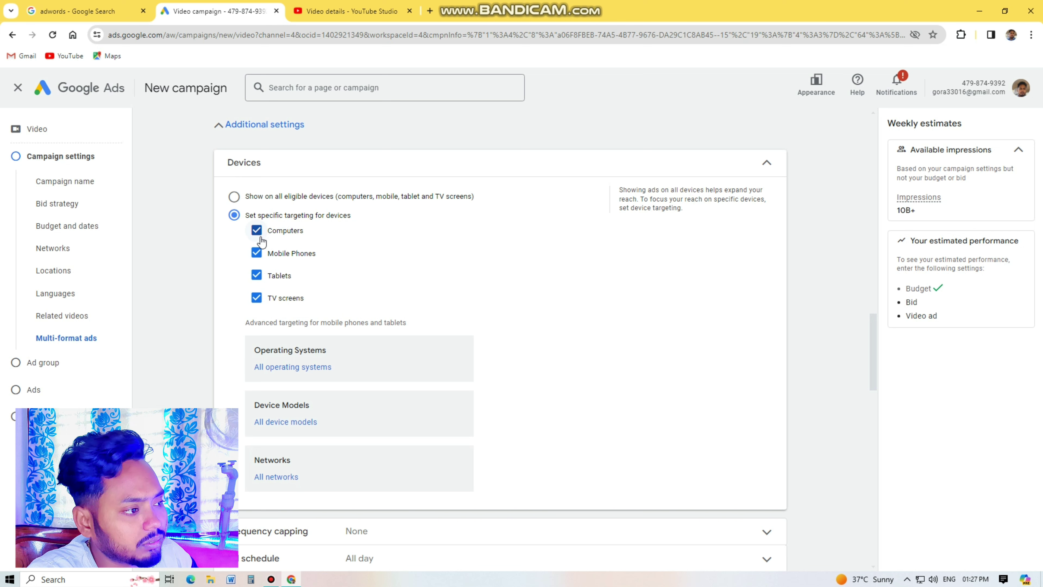
pyautogui.click(257, 297)
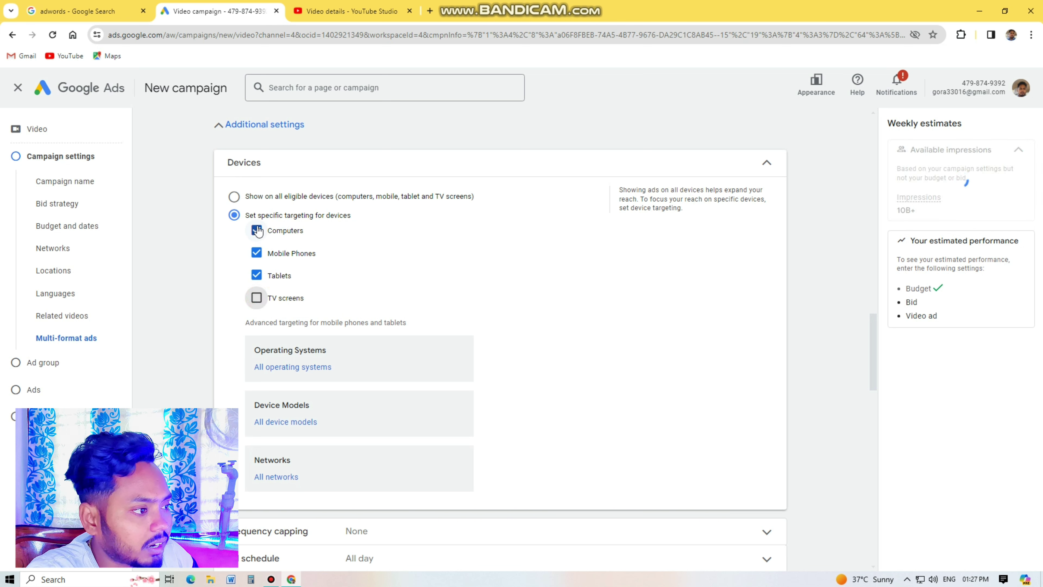
pyautogui.click(258, 231)
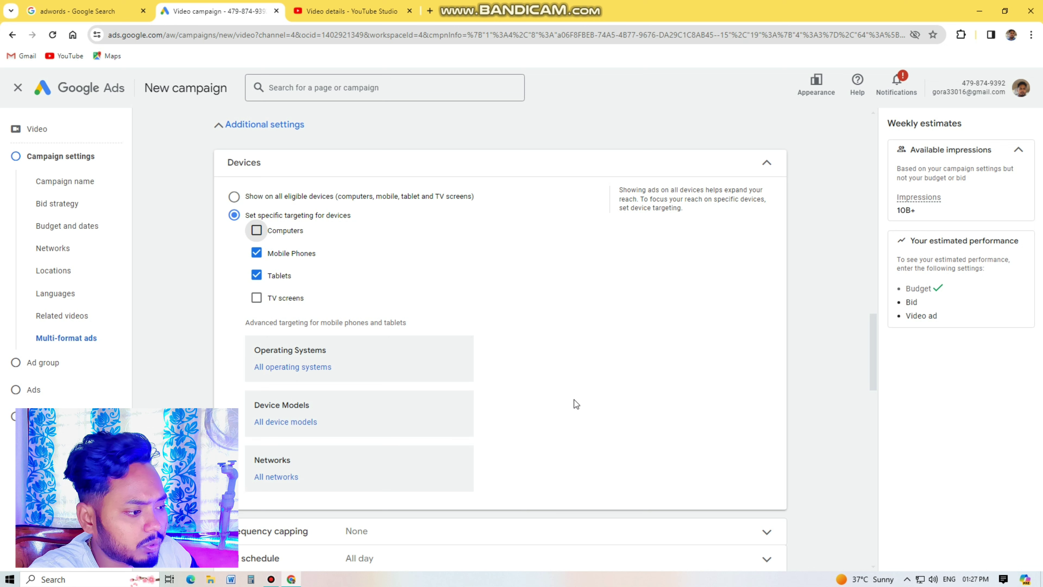
# Step: Replace the ad group name with the video title from YouTube Studio, "Reused content monetization problem solve"
pyautogui.scroll(-3, 536, 344)
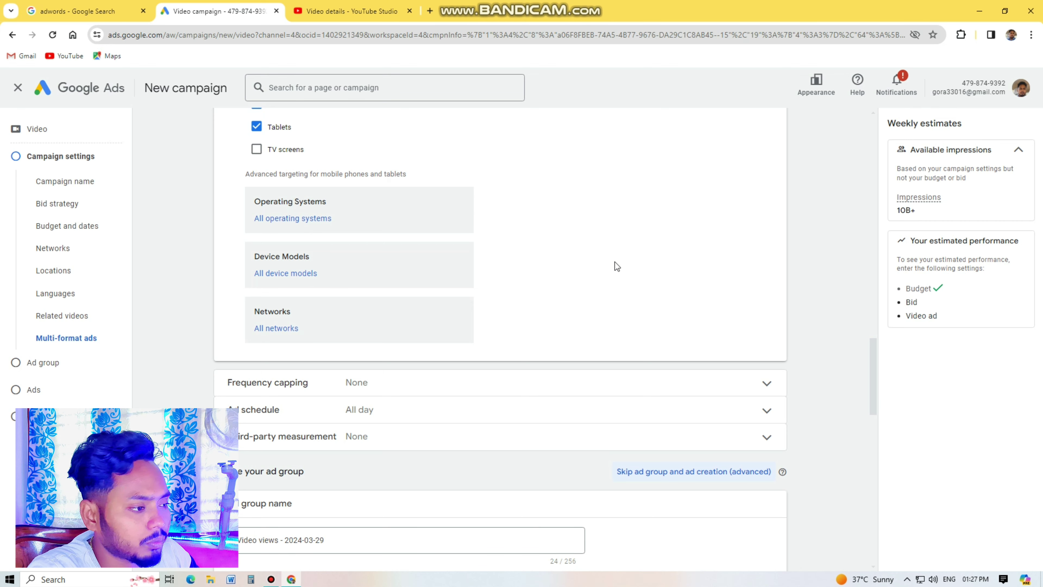
pyautogui.scroll(-3, 641, 249)
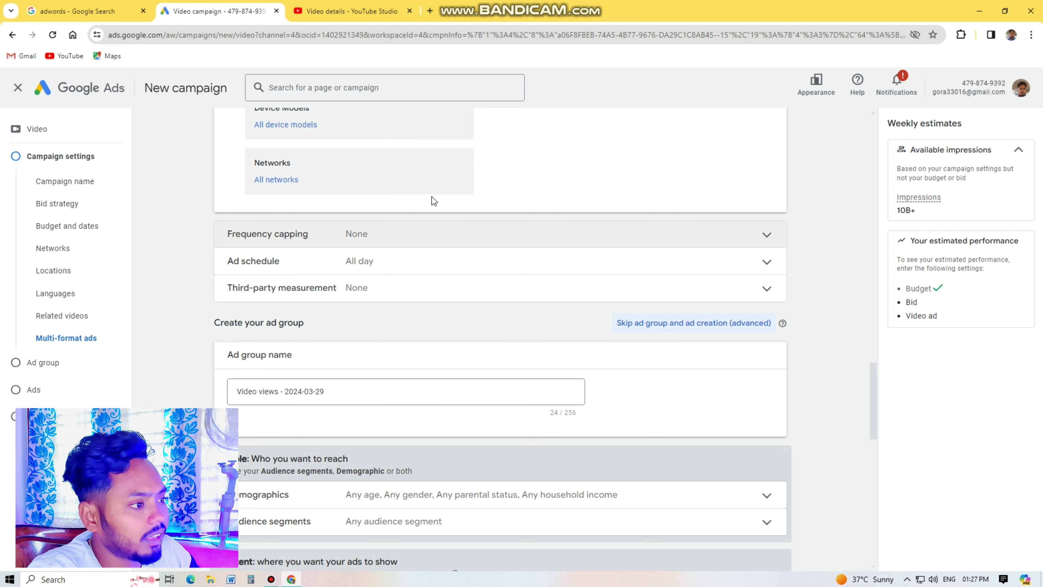
pyautogui.click(361, 392)
pyautogui.press('BackSpace')
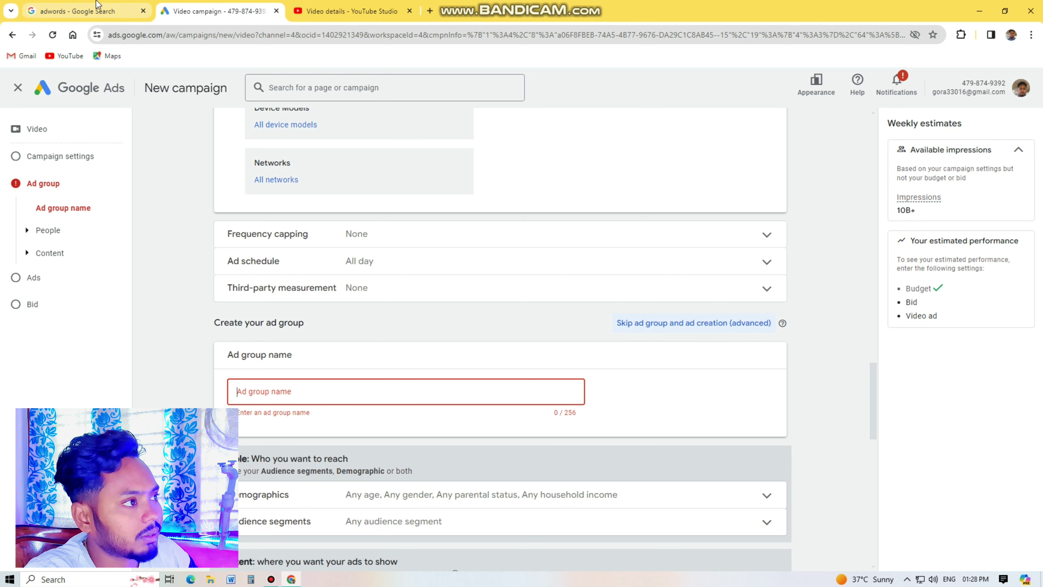
pyautogui.click(331, 9)
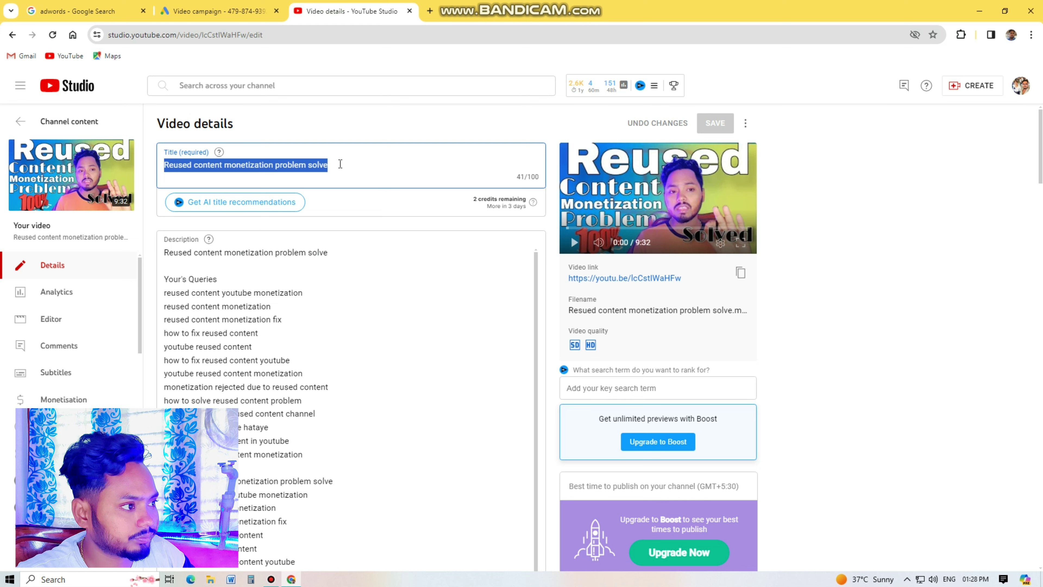
pyautogui.click(217, 11)
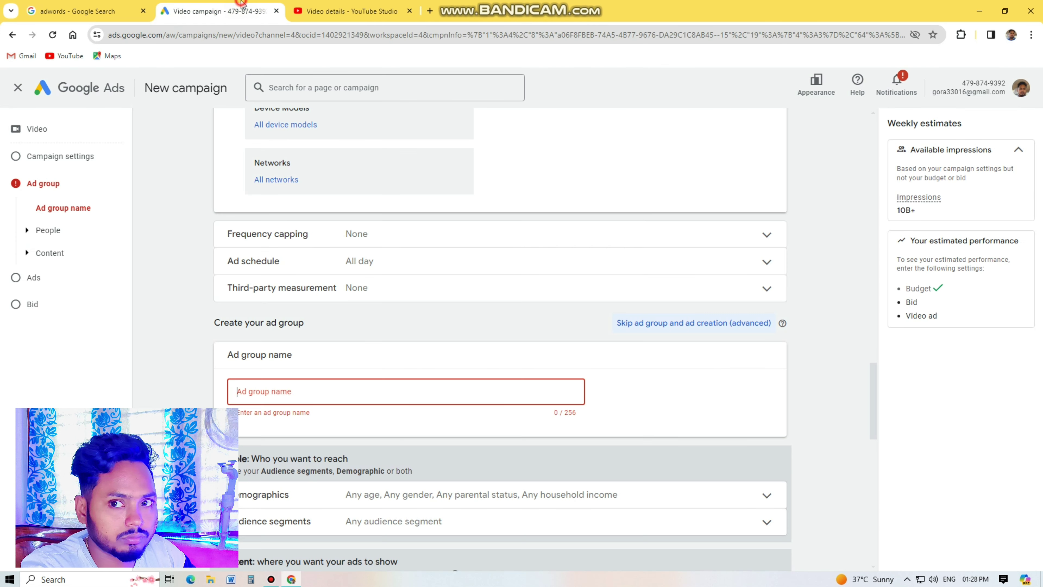
pyautogui.click(342, 384)
pyautogui.write('Reused content monetization problem solve')
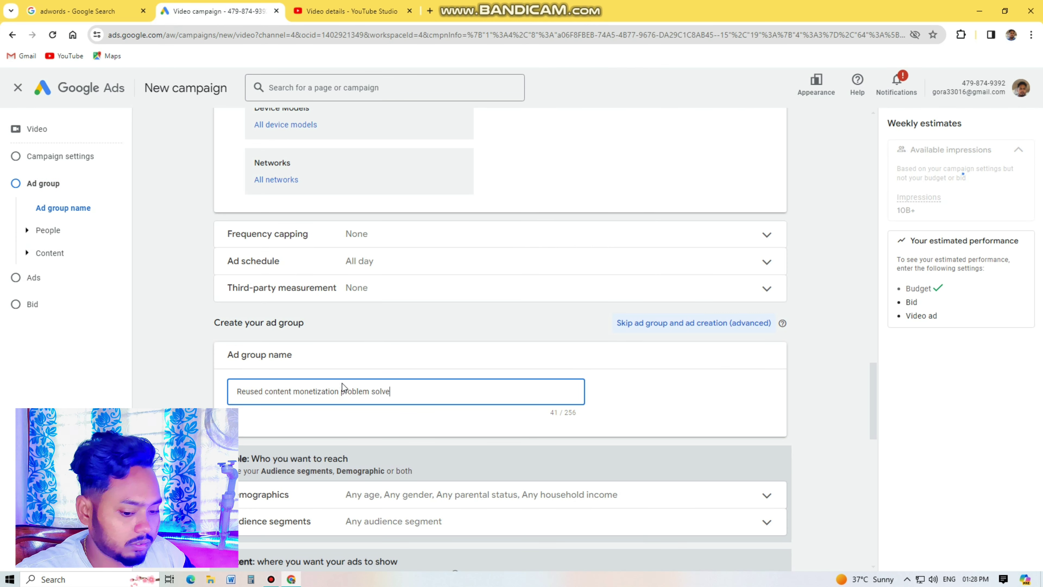
pyautogui.scroll(-3, 432, 411)
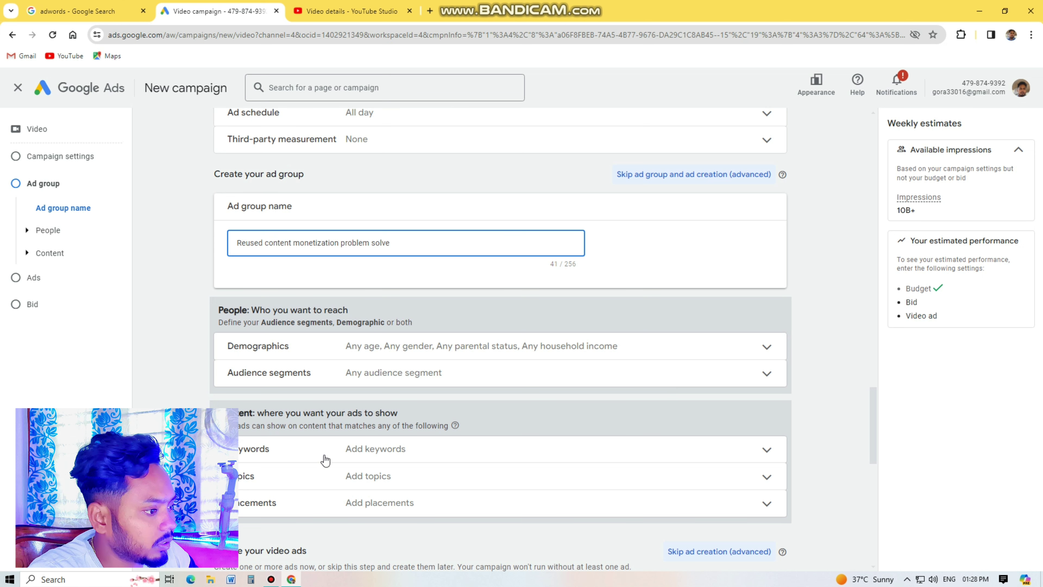
pyautogui.scroll(-3, 524, 370)
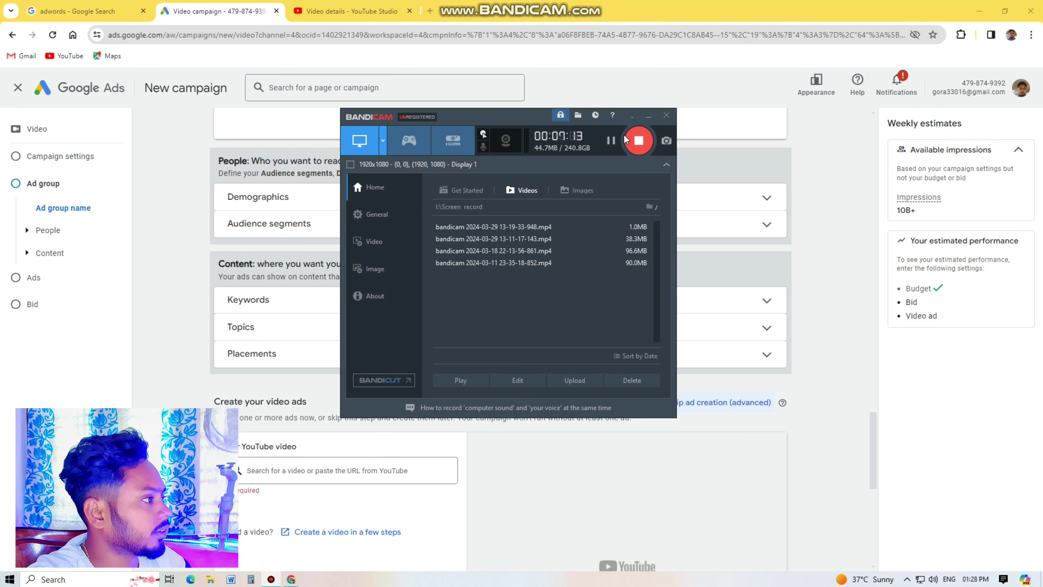
pyautogui.hotkey('alt', 'Tab')
pyautogui.click(649, 117)
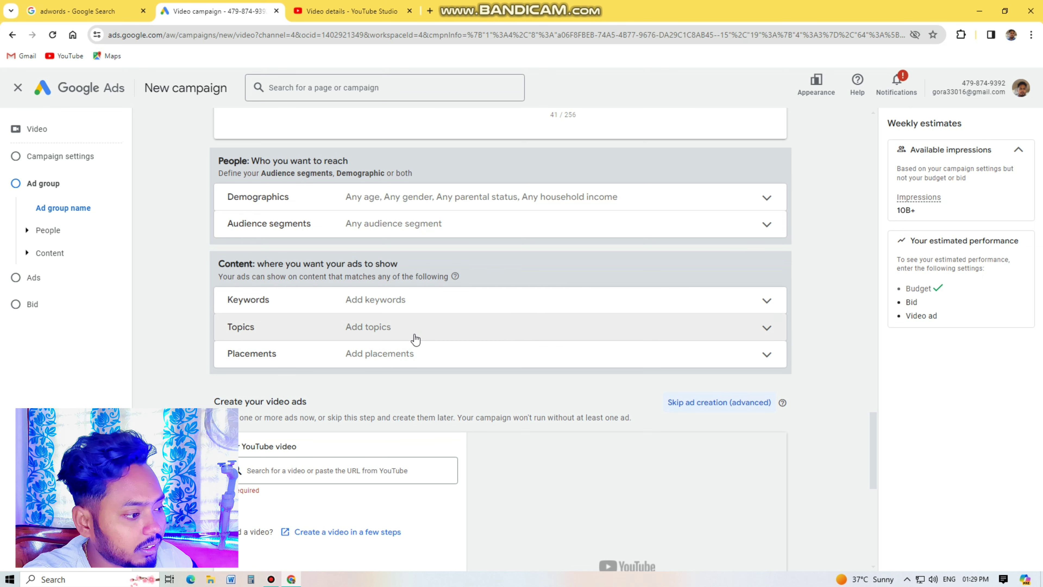
# Step: Add the video to the ad using its link copied from YouTube Studio, and select the In-feed video ad format
pyautogui.scroll(-3, 460, 376)
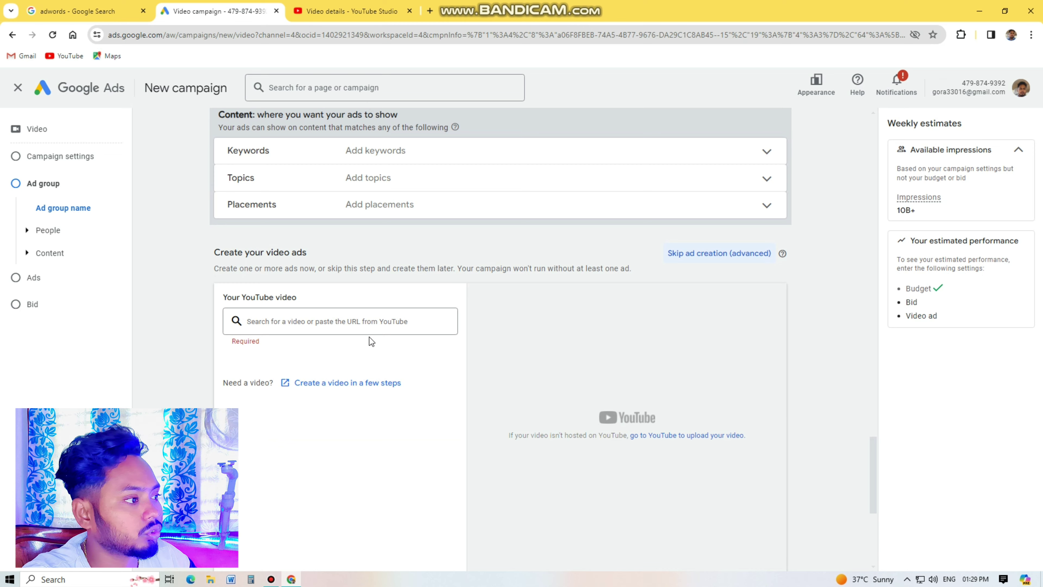
pyautogui.click(353, 8)
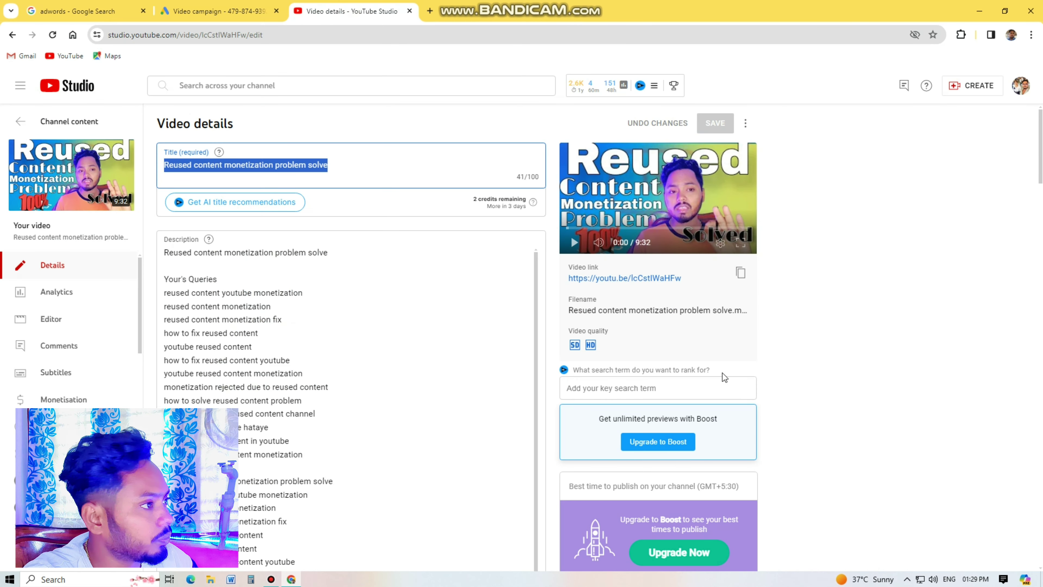
pyautogui.click(740, 272)
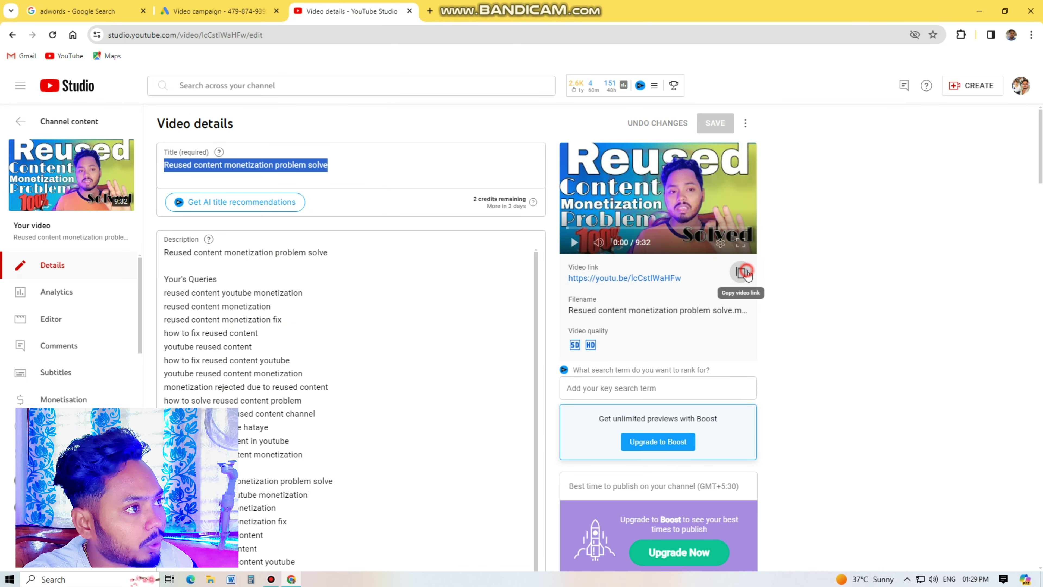
pyautogui.click(229, 4)
pyautogui.click(315, 322)
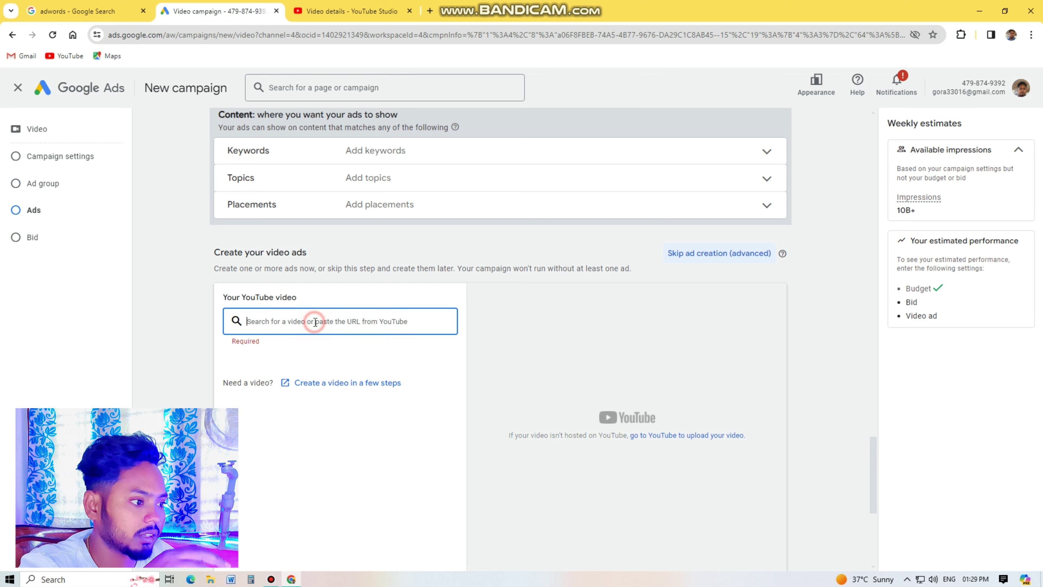
pyautogui.hotkey('ctrl', 'v')
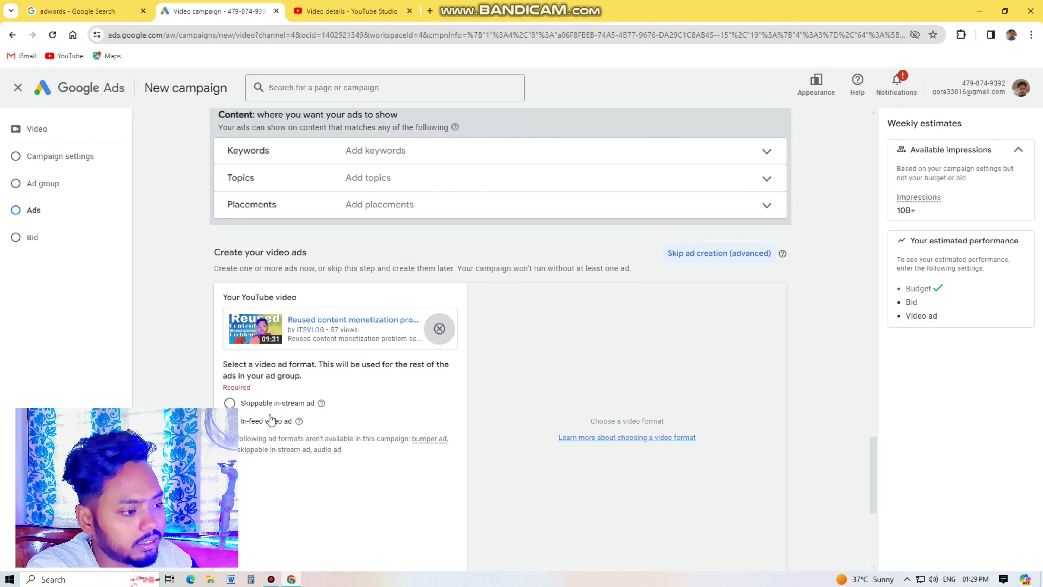
pyautogui.click(238, 427)
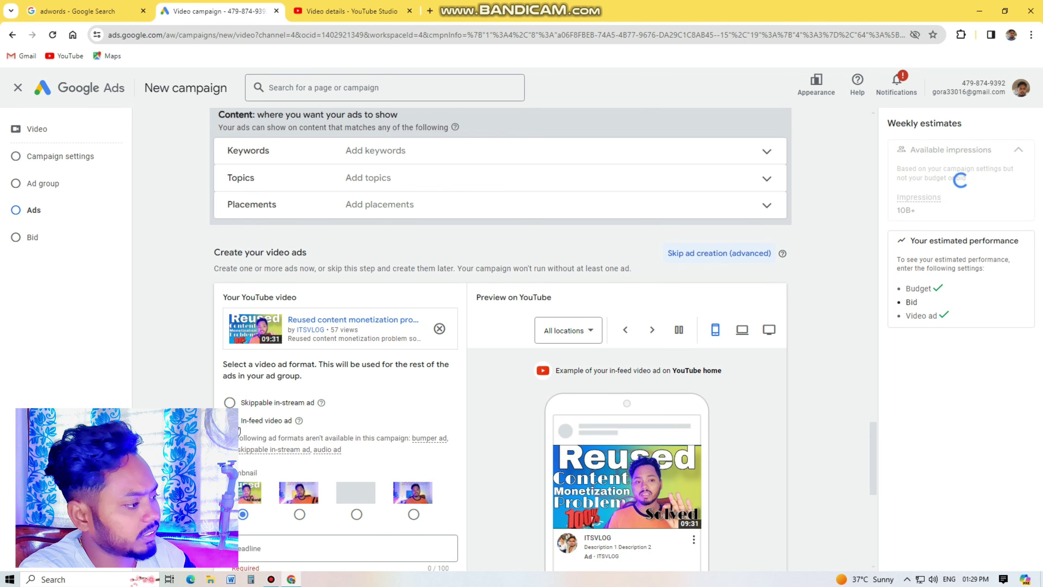
# Step: Set the ad's headline to the video title "Reused content monetization problem solve"
pyautogui.scroll(-6, 484, 150)
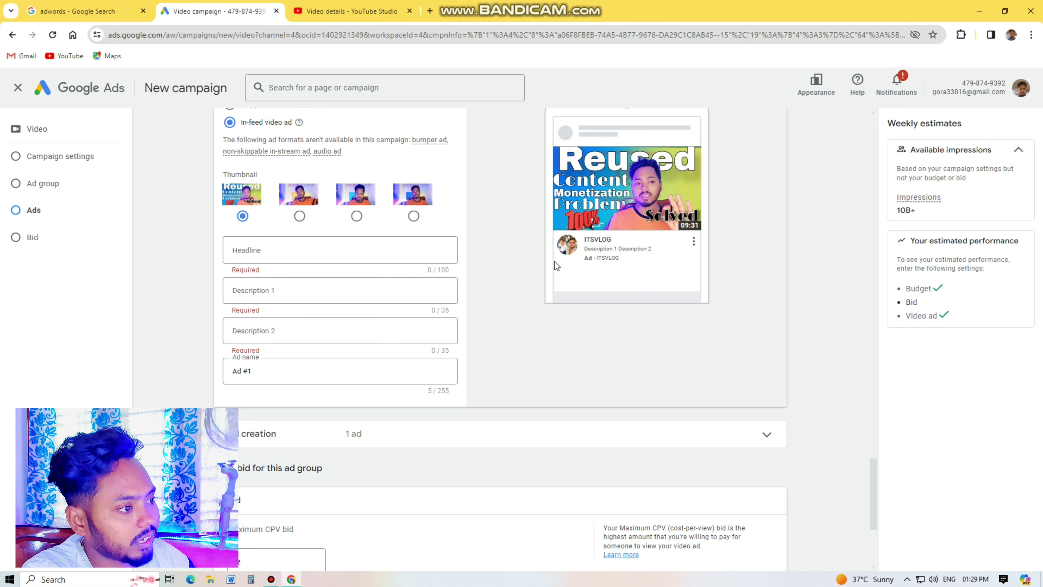
pyautogui.click(278, 251)
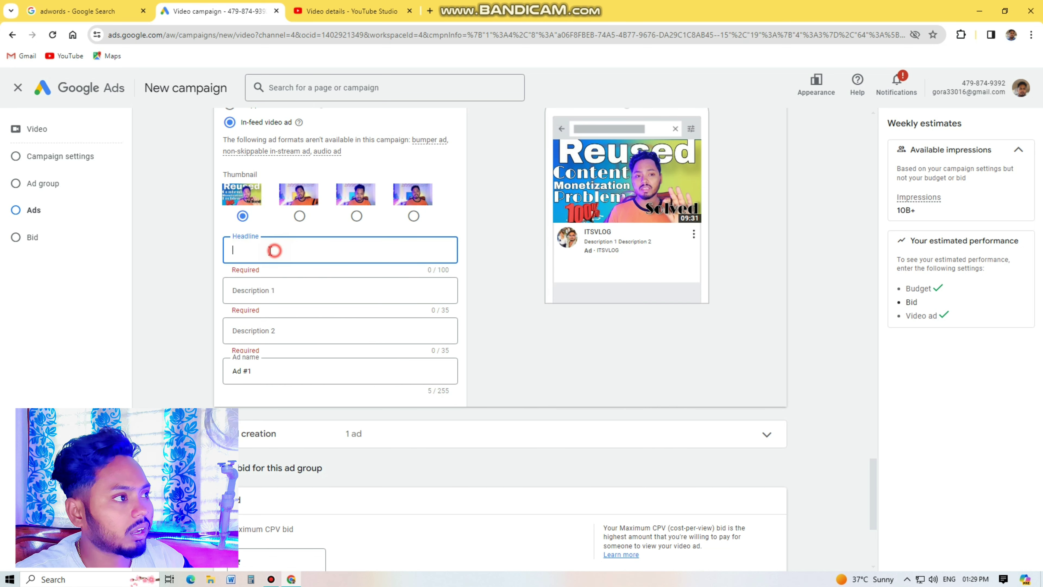
pyautogui.click(345, 11)
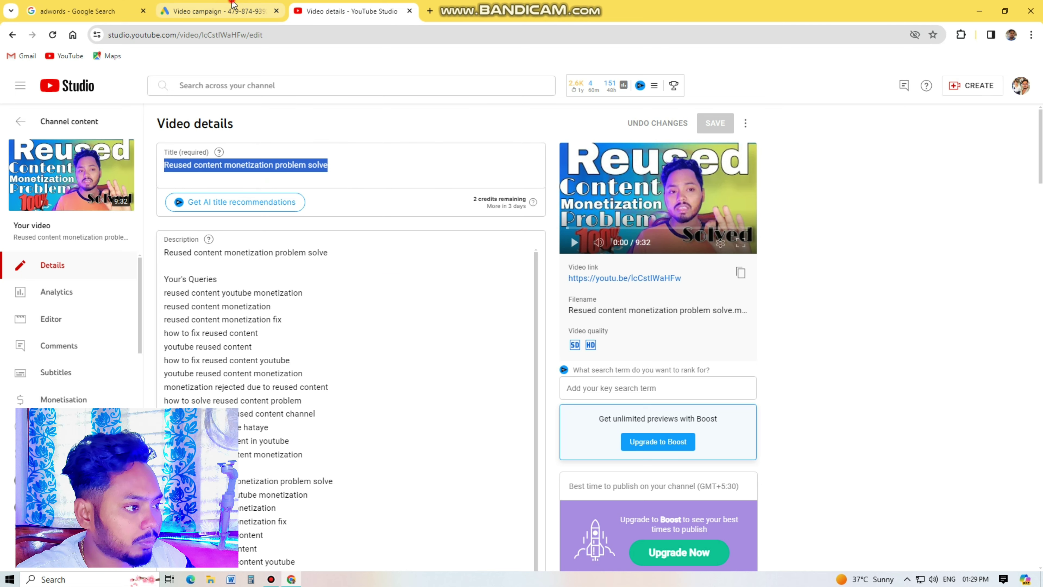
pyautogui.click(214, 11)
pyautogui.click(286, 254)
pyautogui.hotkey('ctrl', 'v')
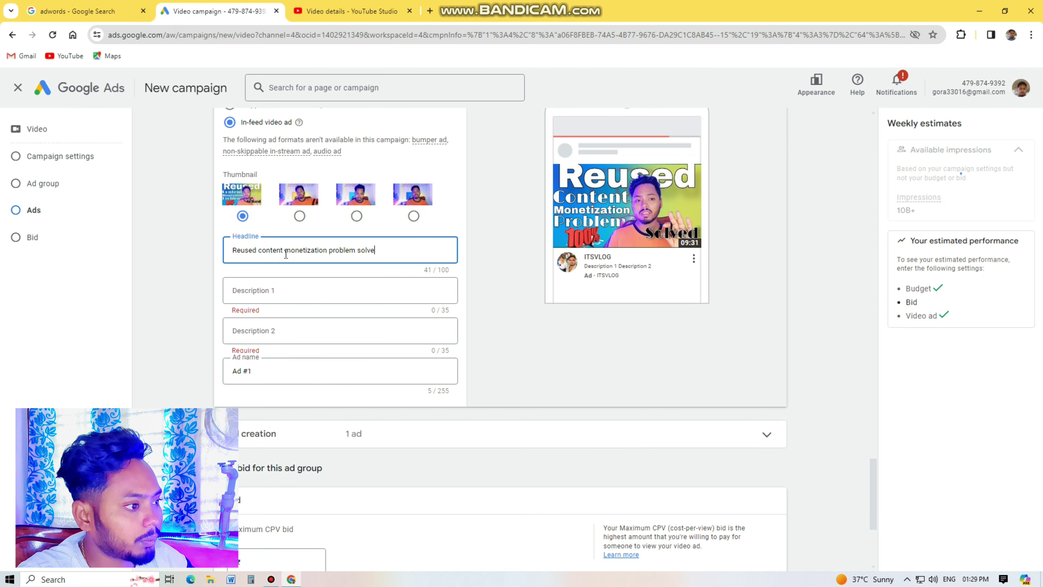
# Step: Enter "Watch This" as the ad's description 1 and "Video" as description 2
pyautogui.click(279, 290)
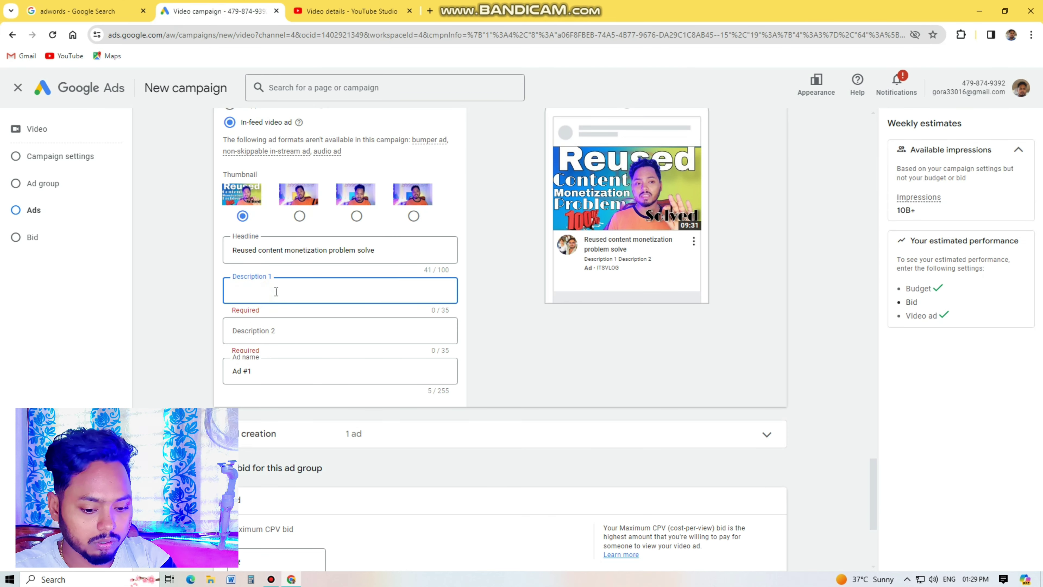
pyautogui.write('Wa')
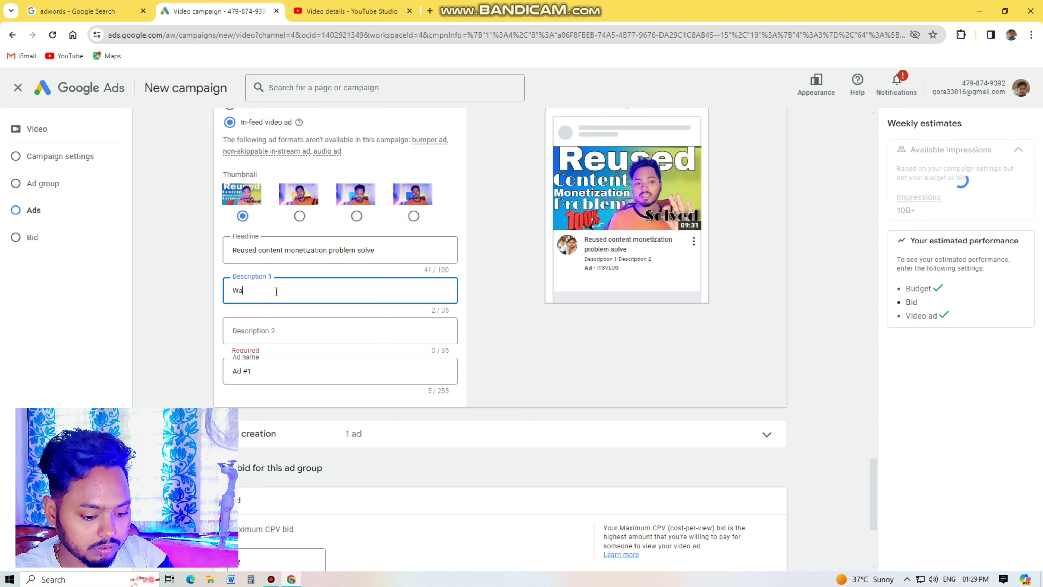
pyautogui.write('tch This')
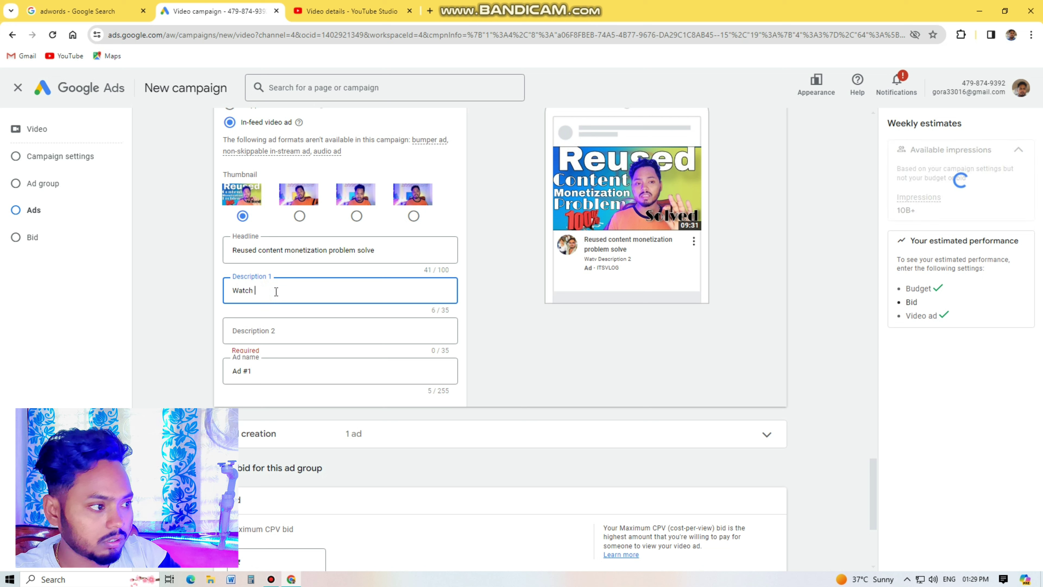
pyautogui.click(279, 325)
pyautogui.write('Video')
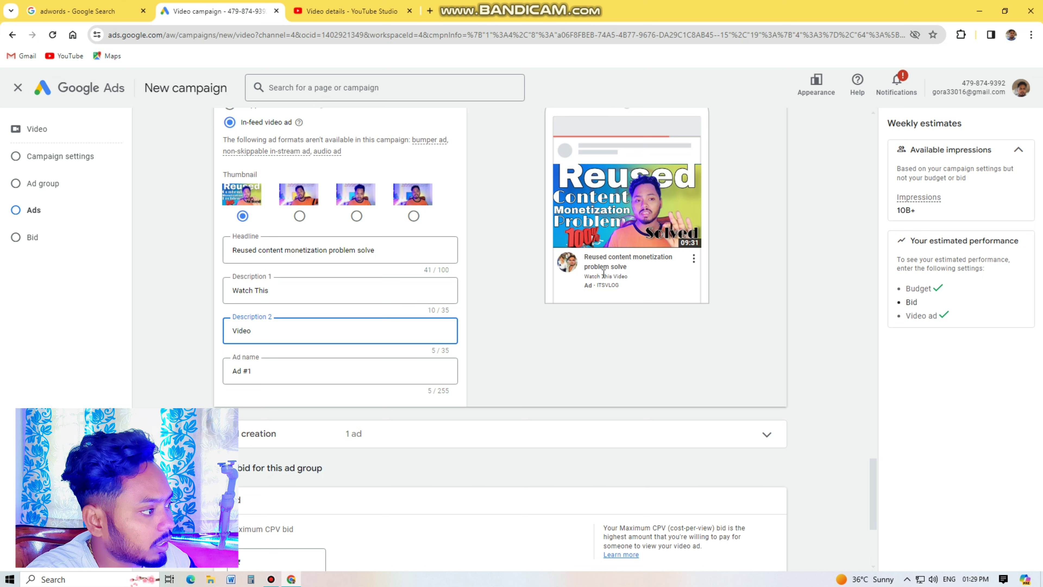
pyautogui.click(587, 360)
# Step: Set the maximum CPV bid for the ad group and create the campaign
pyautogui.scroll(-1, 606, 283)
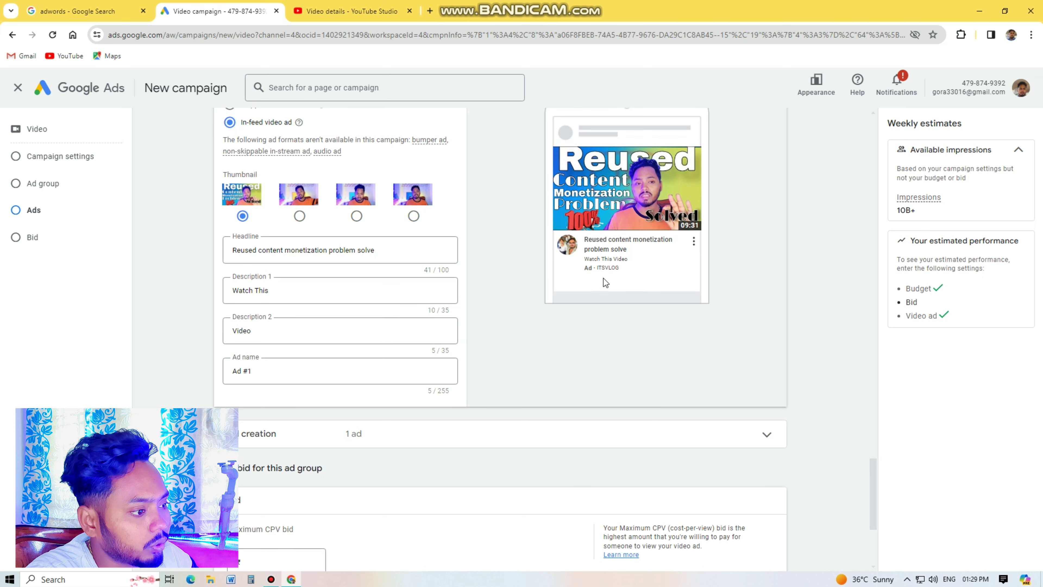
pyautogui.scroll(-3, 510, 362)
pyautogui.click(294, 410)
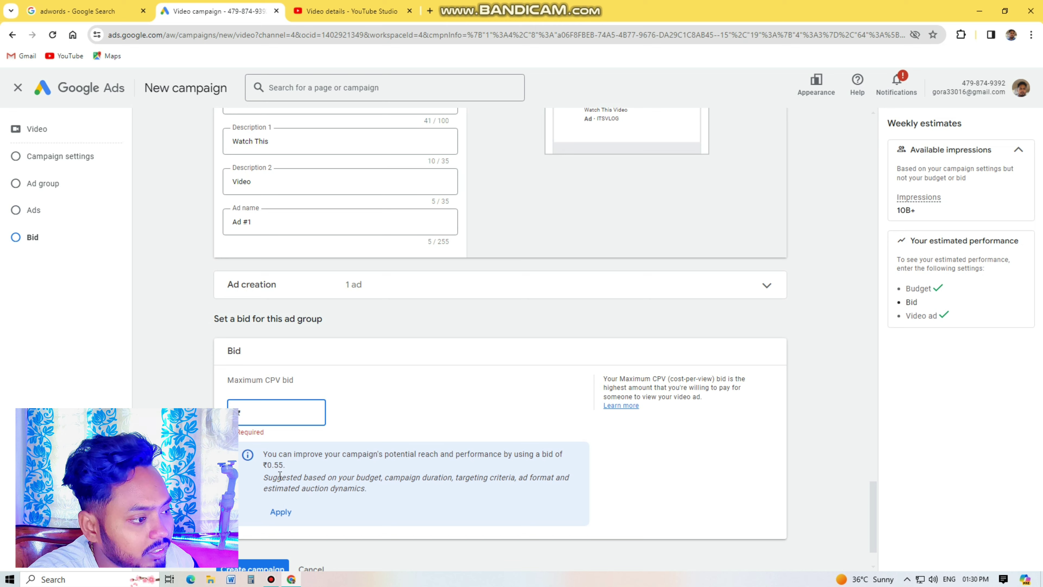
pyautogui.click(280, 511)
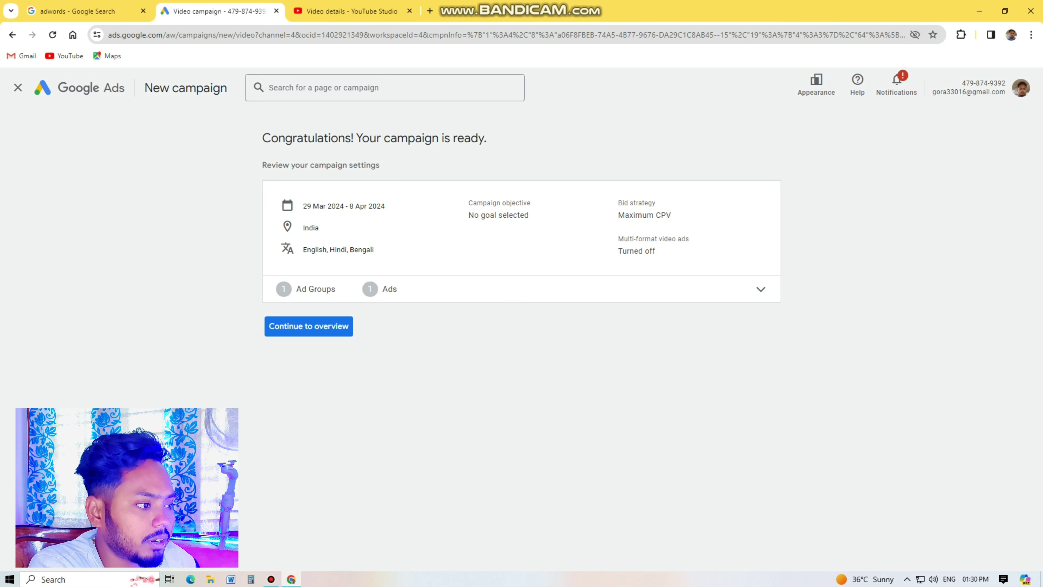
# Step: Continue to the new campaign's overview and examine its budget, policy review status and campaign diagnostics
pyautogui.click(304, 326)
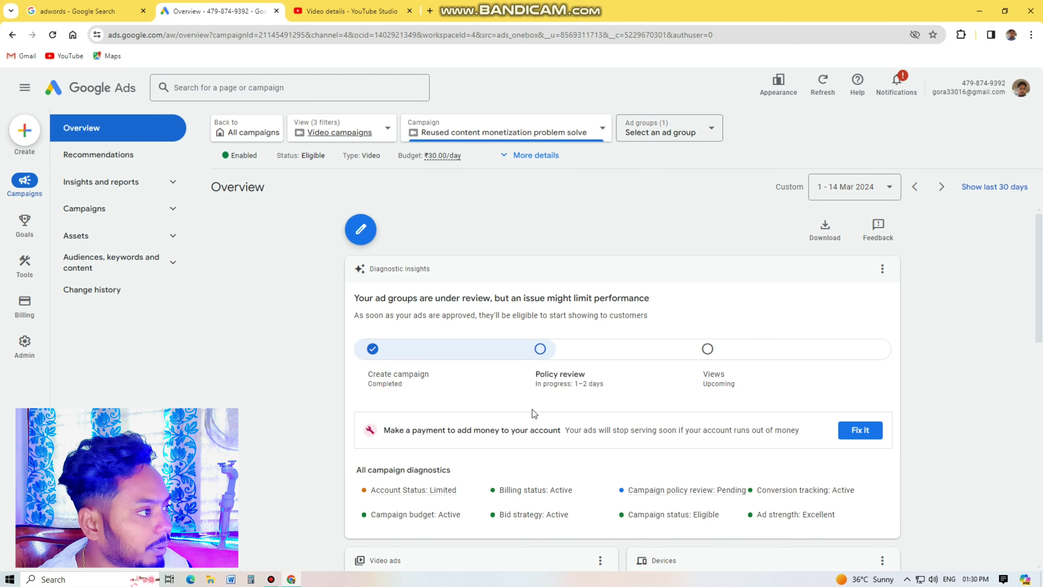
pyautogui.moveTo(446, 160)
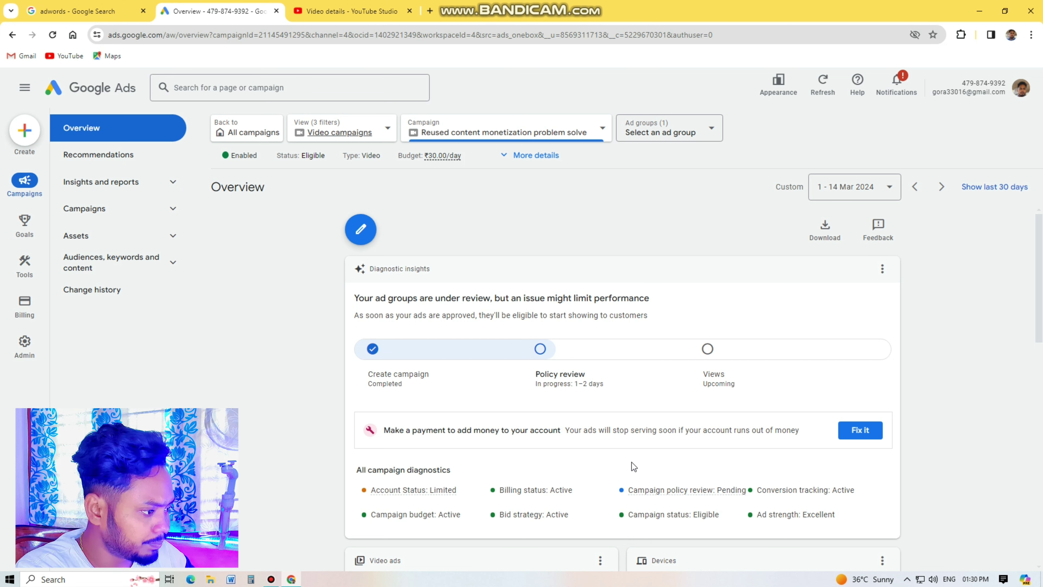
pyautogui.moveTo(406, 500)
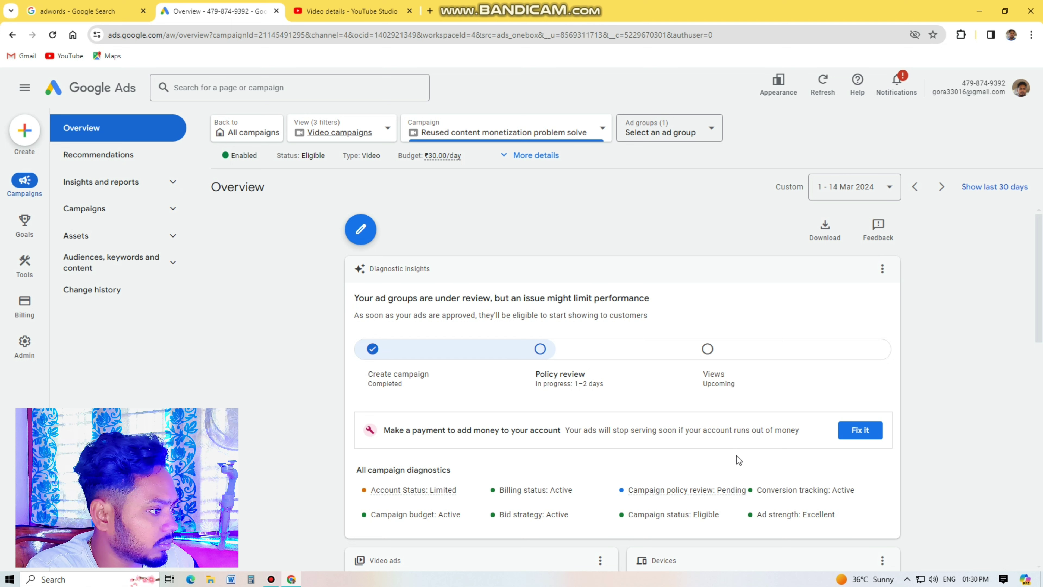
pyautogui.scroll(-5, 737, 455)
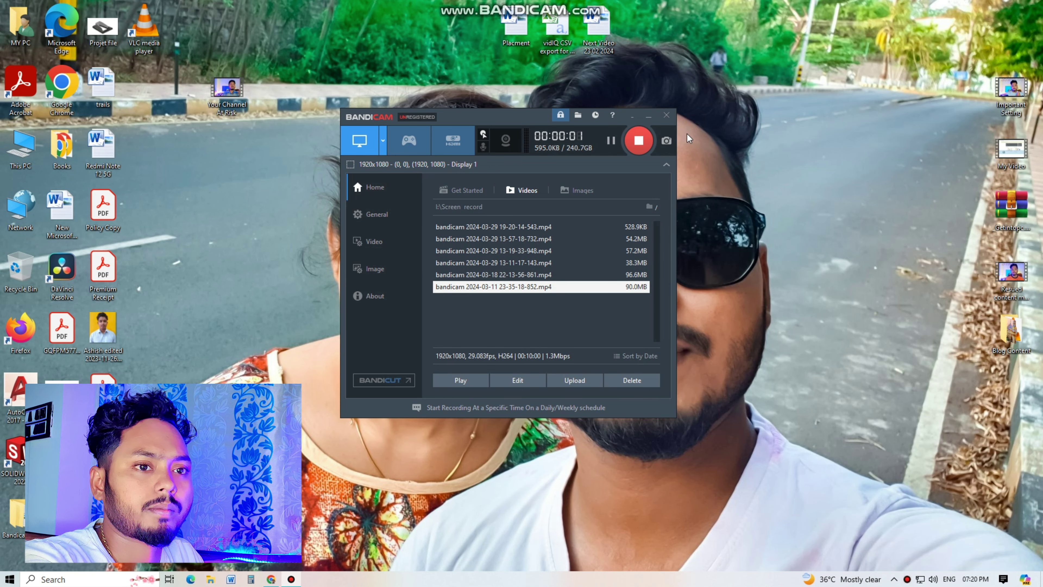
# Step: Minimise the screen recorder, open Google Chrome with the channel owner's profile and switch to the Google Ads page
pyautogui.click(649, 118)
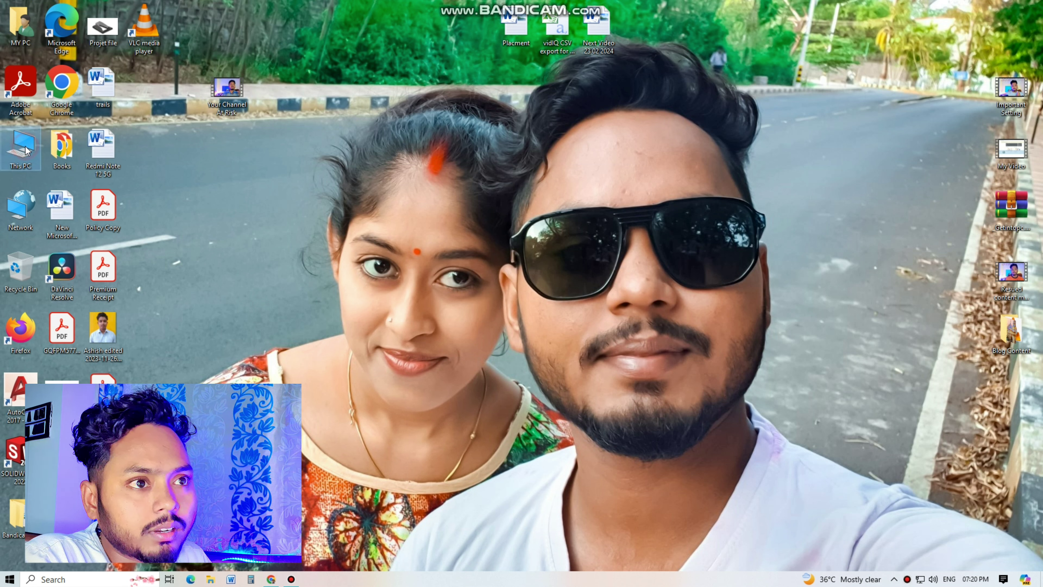
pyautogui.moveTo(292, 579)
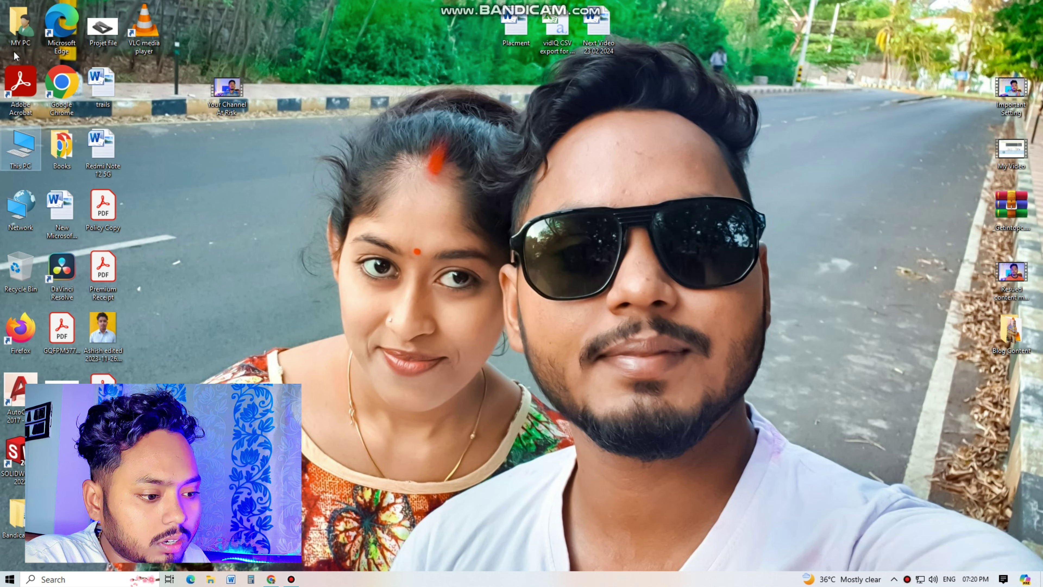
pyautogui.doubleClick(68, 87)
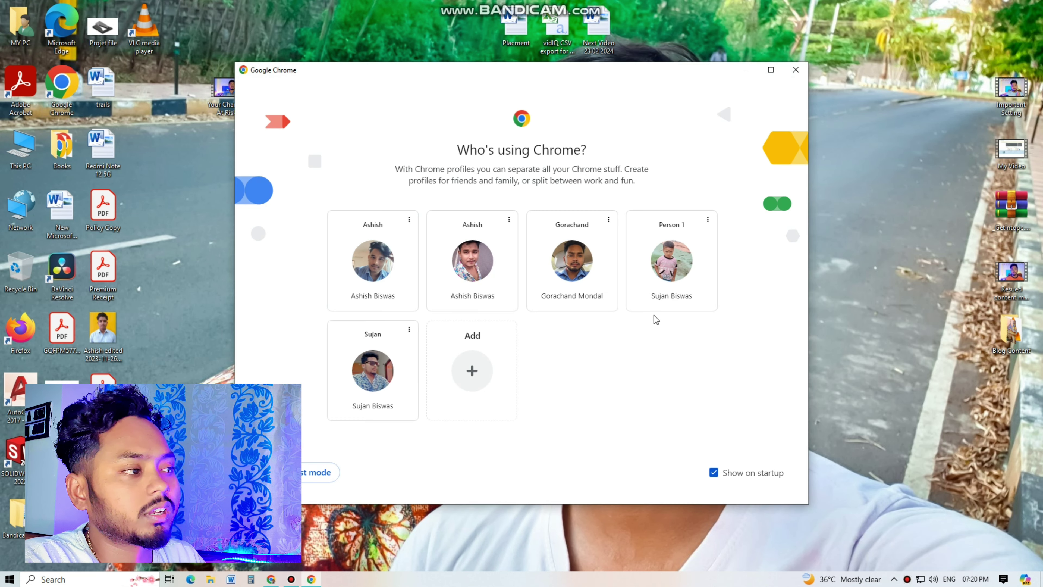
pyautogui.click(561, 251)
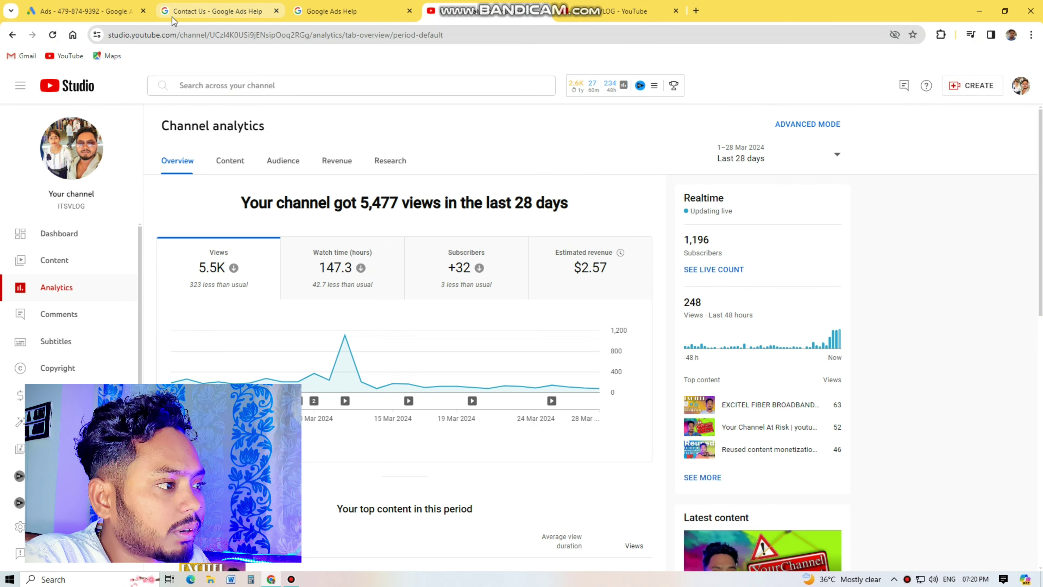
pyautogui.click(86, 4)
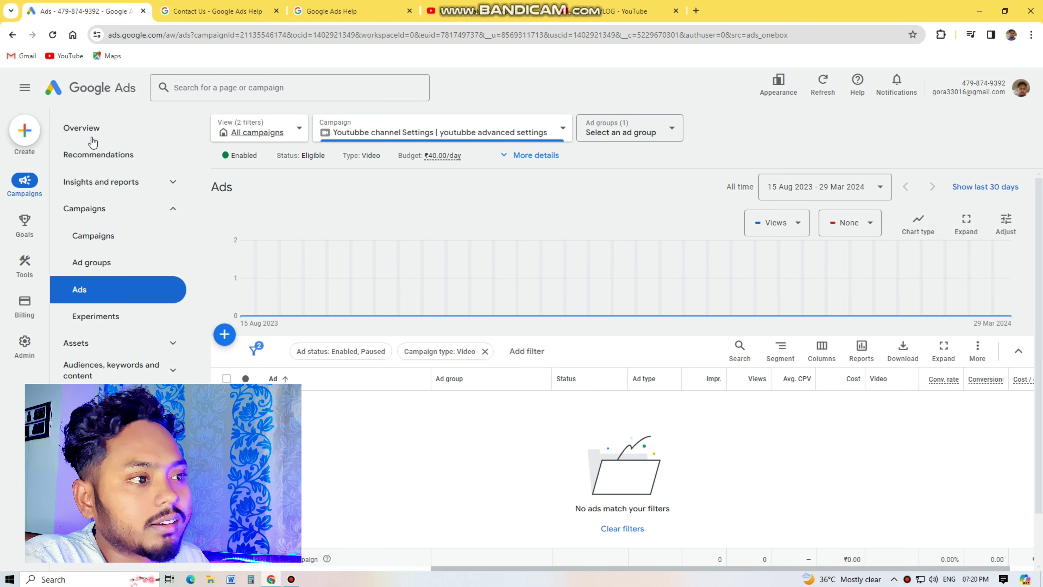
# Step: Filter the campaigns view to video campaigns and select the campaign "Reused content monetization problem solve"
pyautogui.click(85, 126)
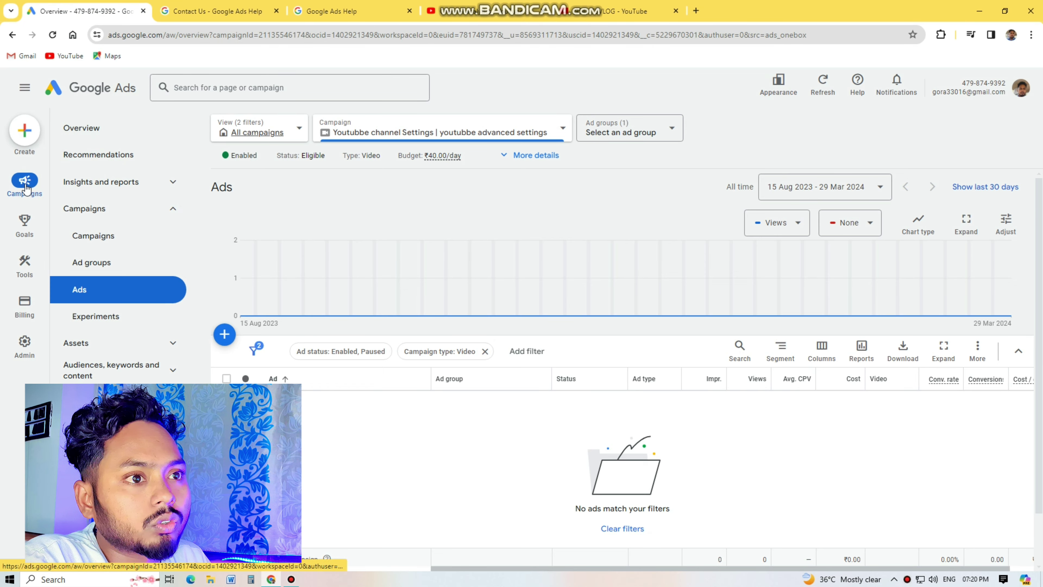
pyautogui.click(89, 236)
pyautogui.click(265, 132)
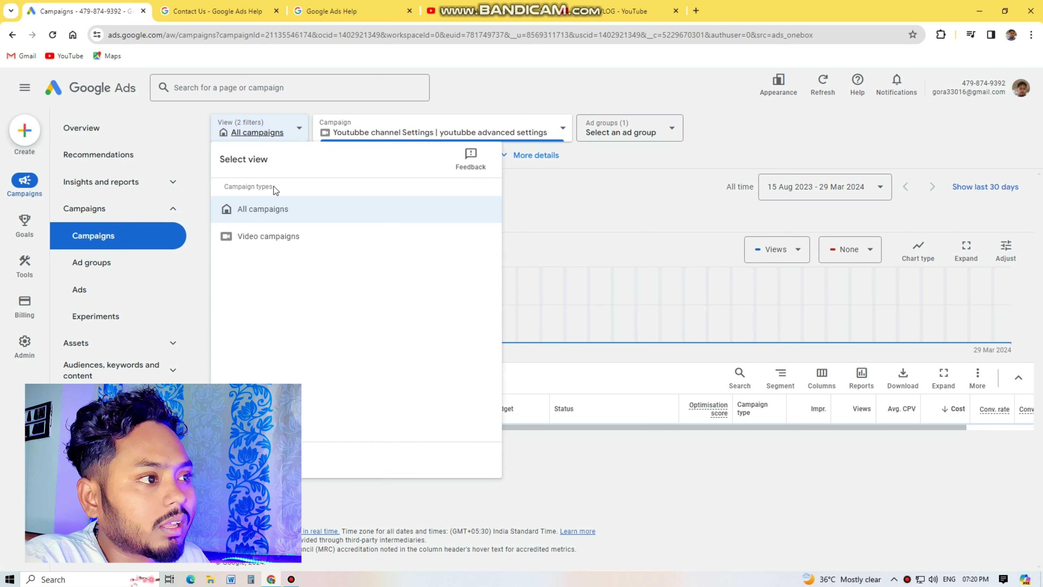
pyautogui.click(267, 236)
pyautogui.click(370, 132)
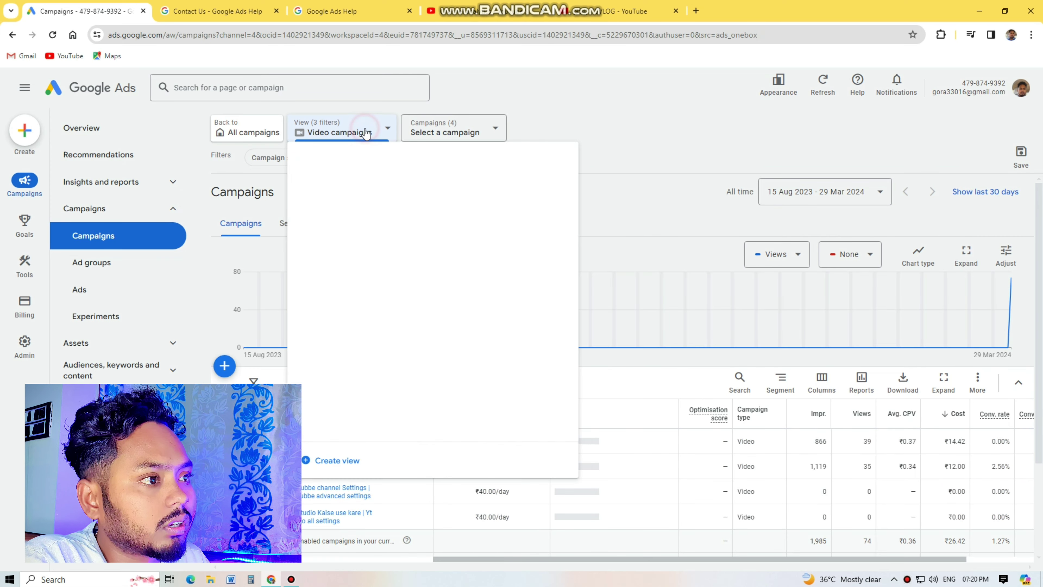
pyautogui.click(416, 124)
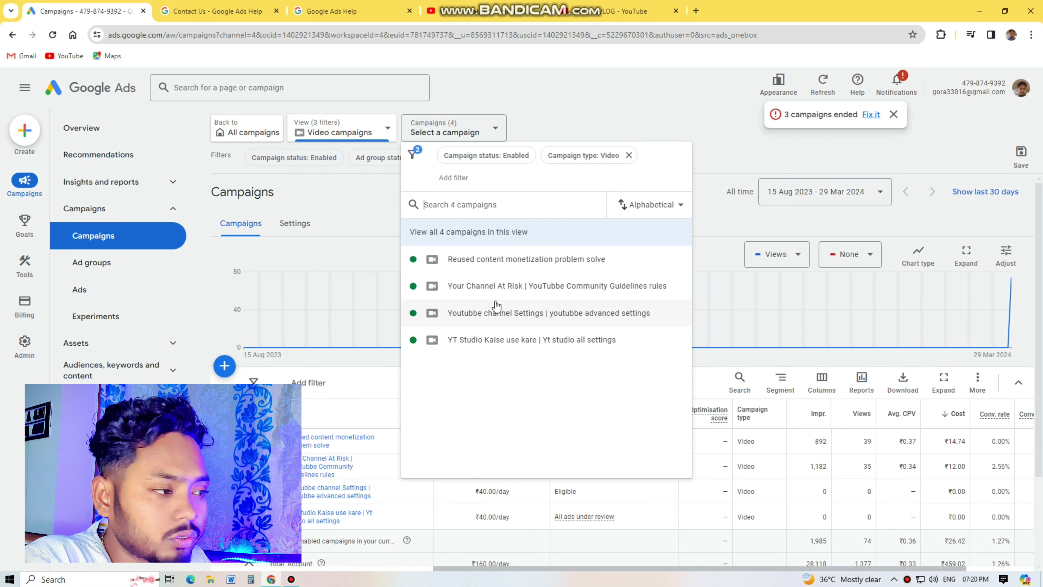
pyautogui.click(502, 265)
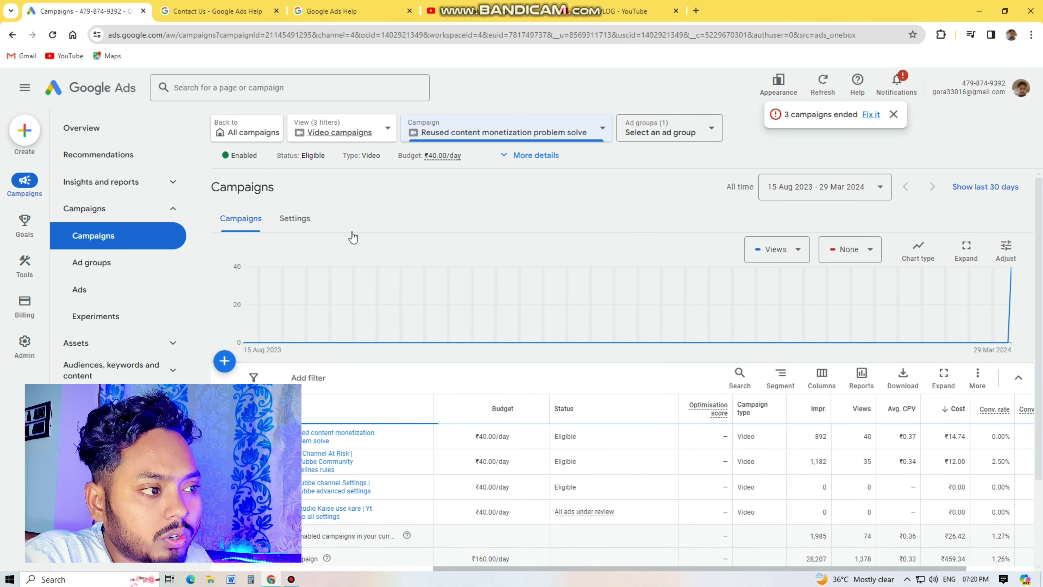
# Step: Open the campaign's overview and expand its details to examine the performance, targeting, device, bidding and ad group settings
pyautogui.click(86, 127)
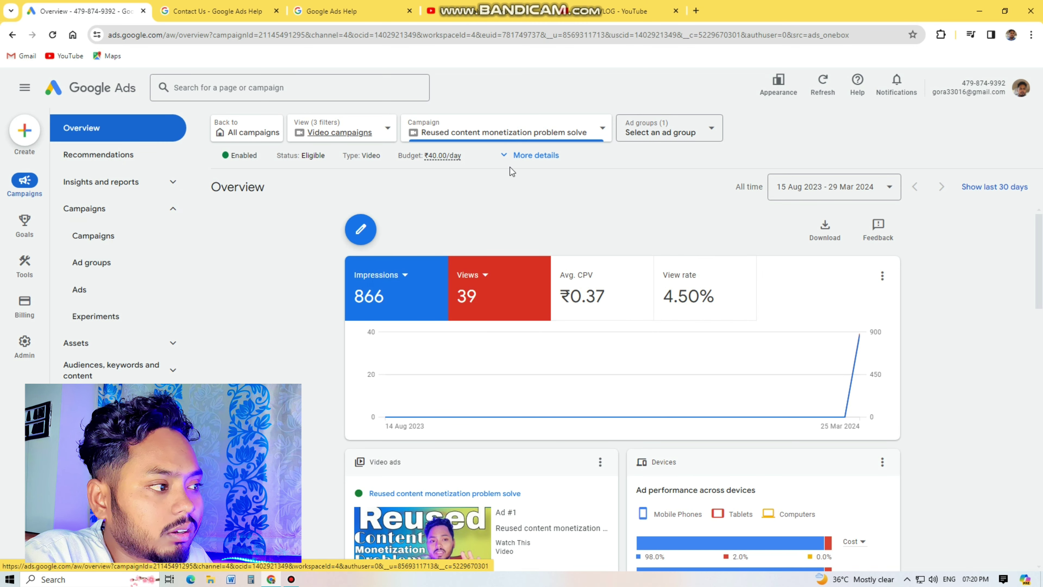
pyautogui.click(531, 155)
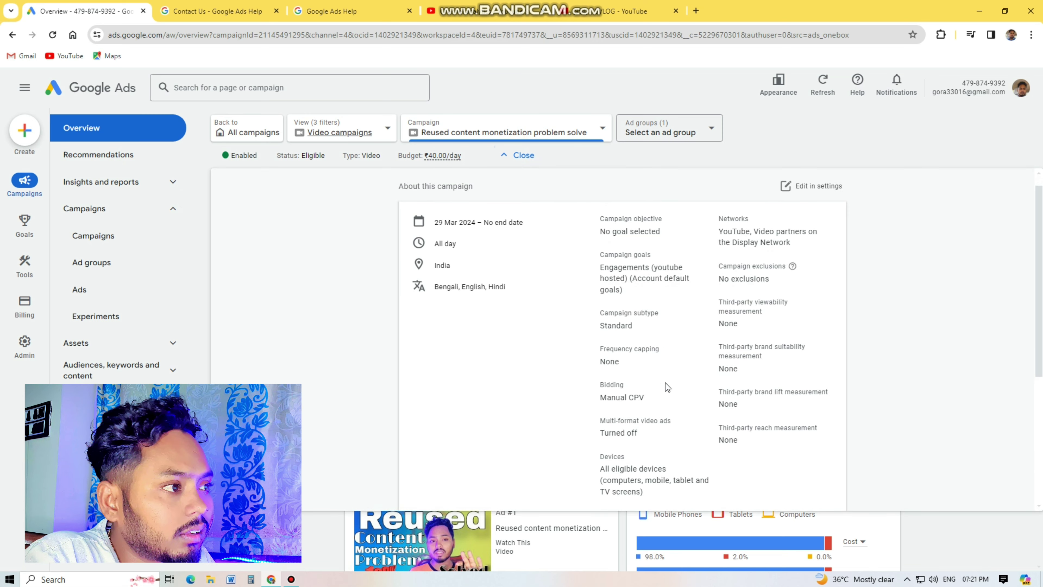
pyautogui.scroll(-5, 665, 382)
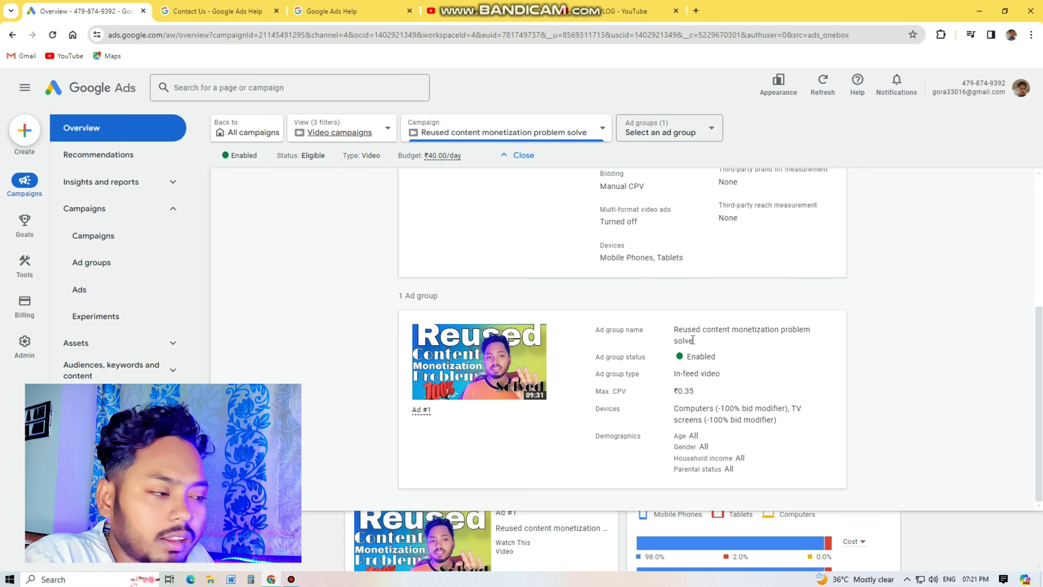
pyautogui.scroll(5, 647, 388)
pyautogui.scroll(-2, 647, 388)
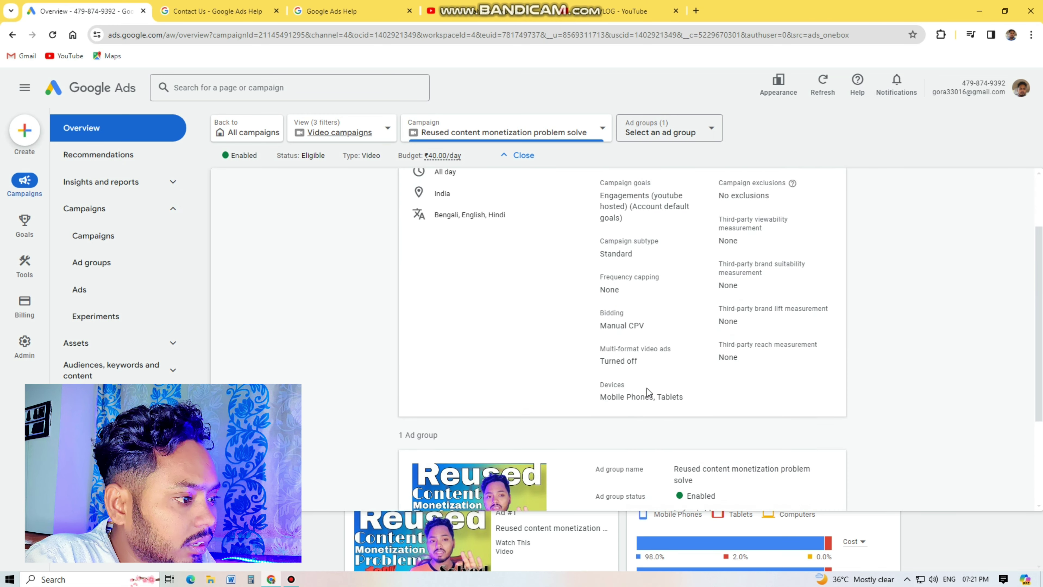
# Step: Examine the ad group's bid, device and demographic settings and switch the overview to the campaign "Your Channel At Risk | YouTubbe Community Guidelines rules"
pyautogui.scroll(-3, 647, 389)
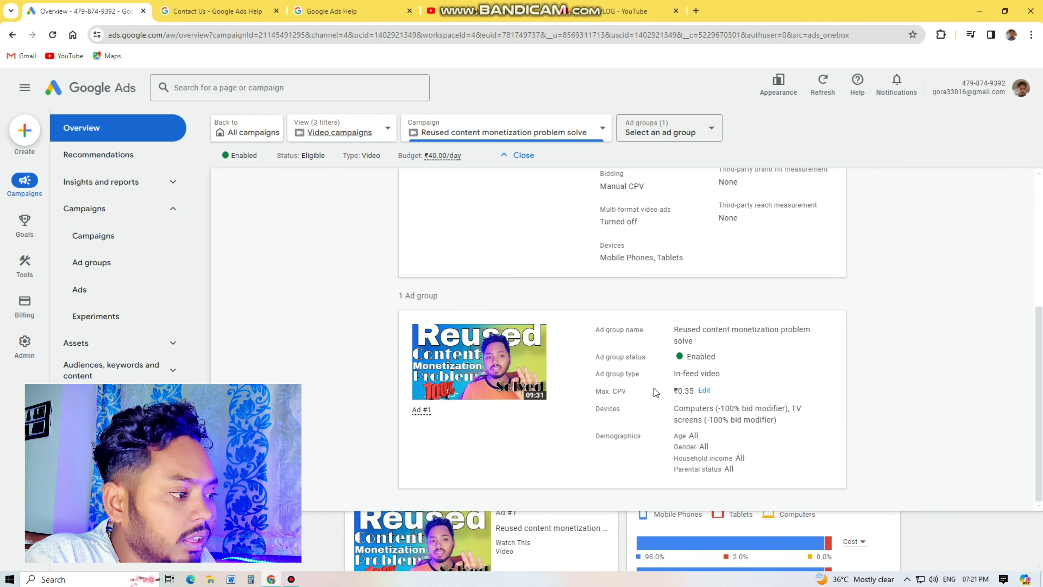
pyautogui.scroll(5, 653, 388)
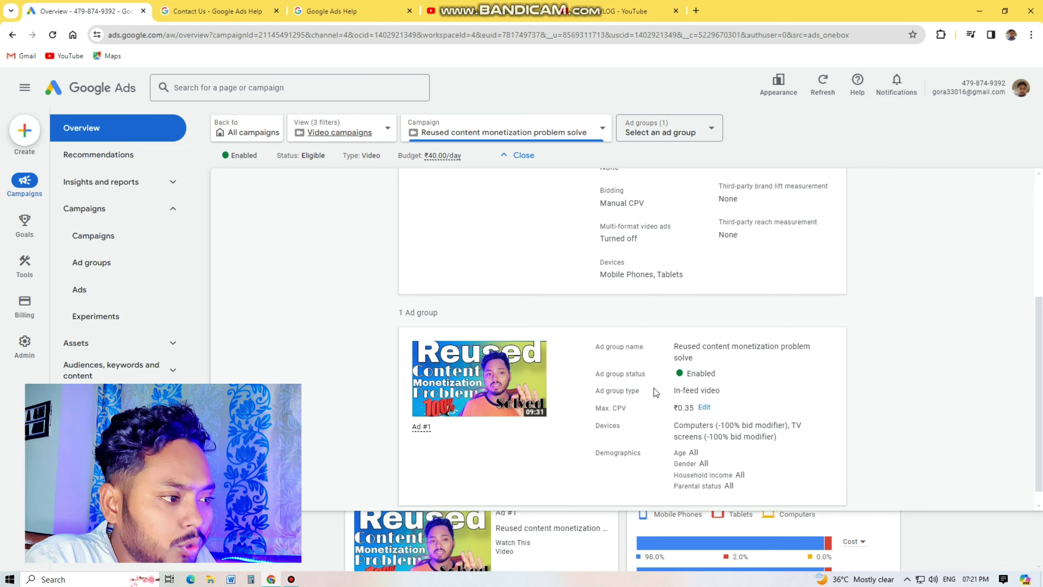
pyautogui.scroll(-5, 653, 388)
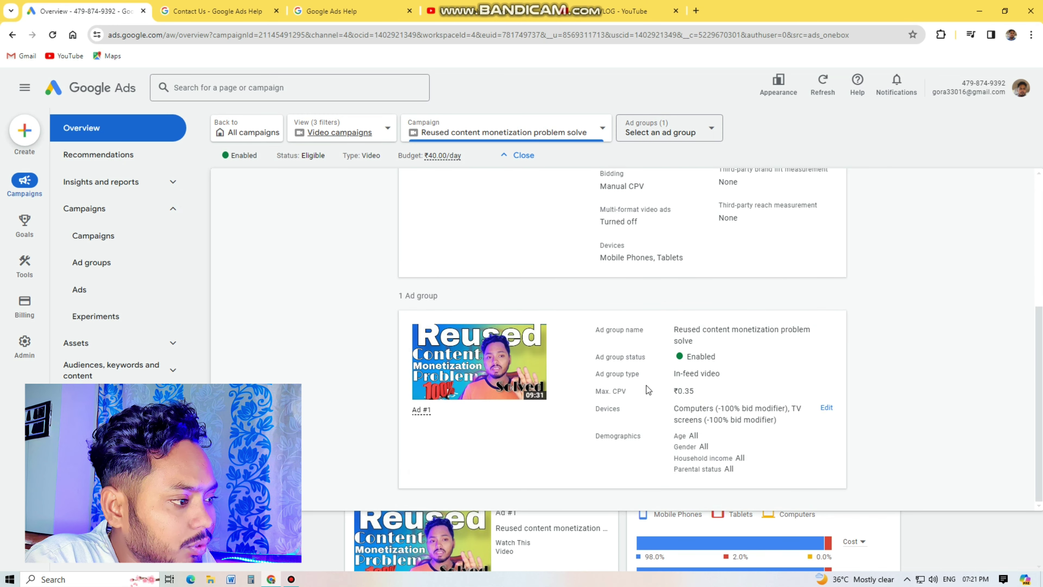
pyautogui.moveTo(616, 394)
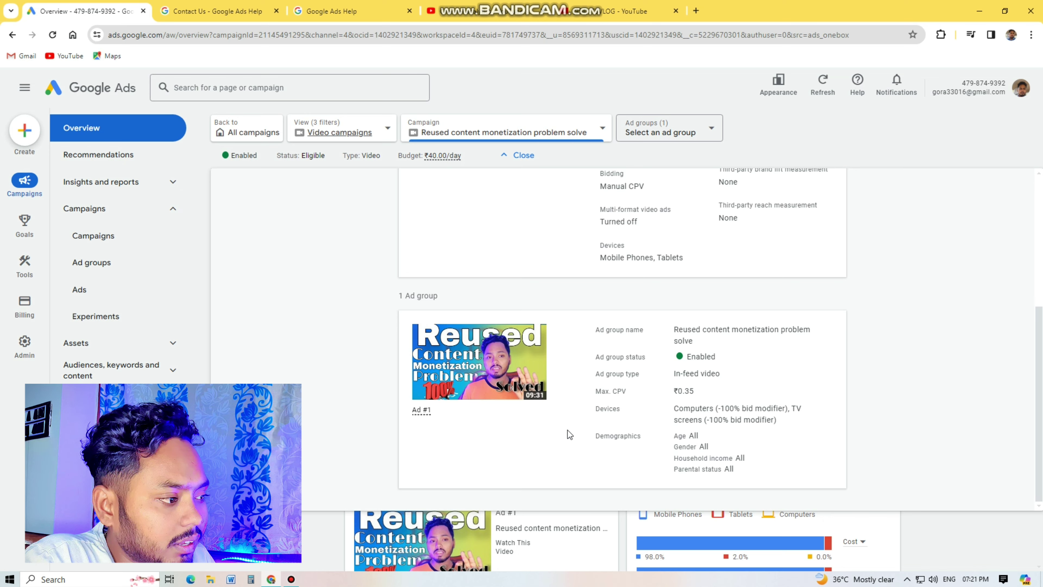
pyautogui.moveTo(687, 402)
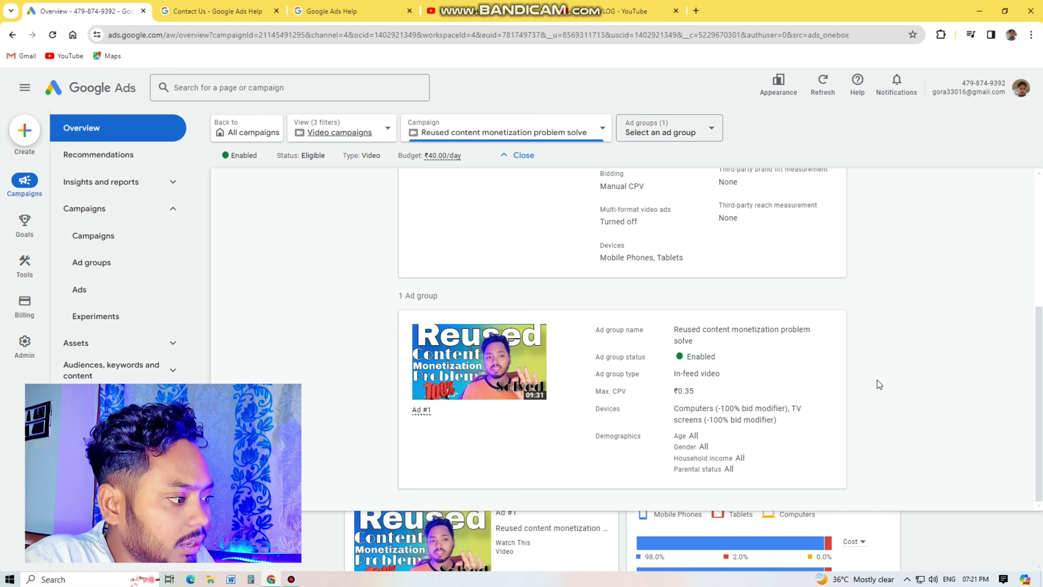
pyautogui.click(546, 132)
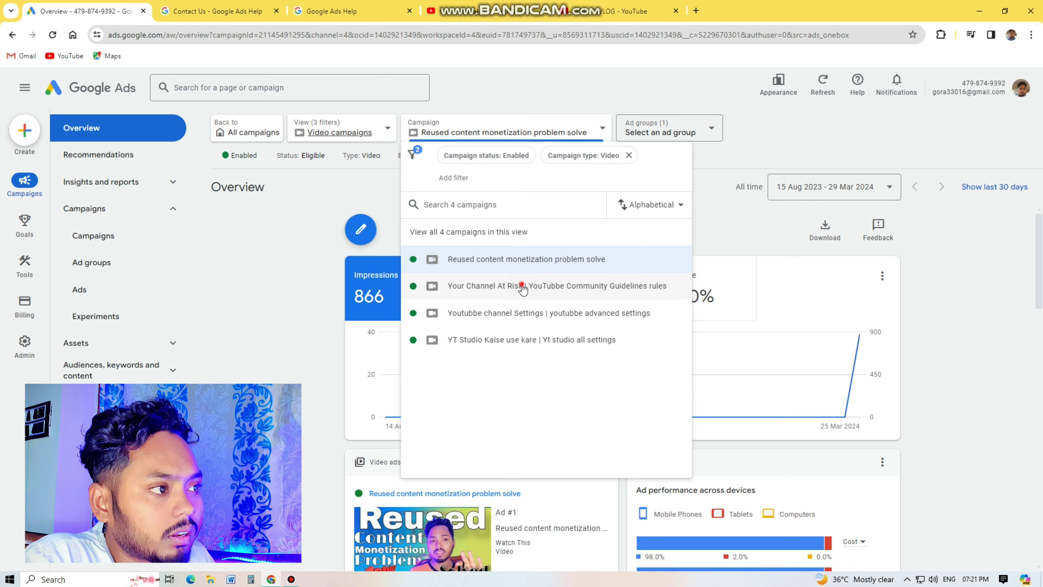
pyautogui.click(518, 285)
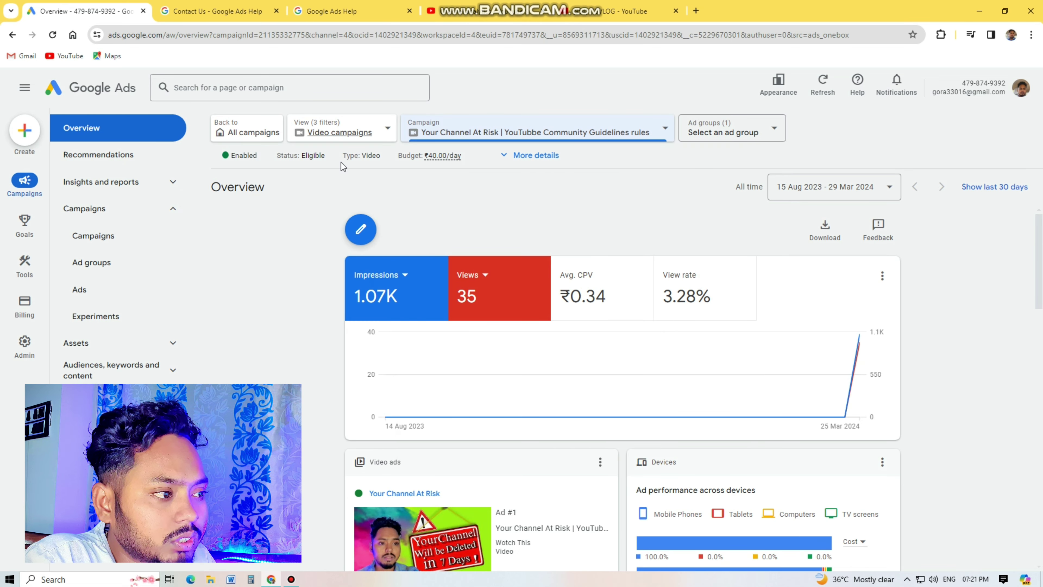